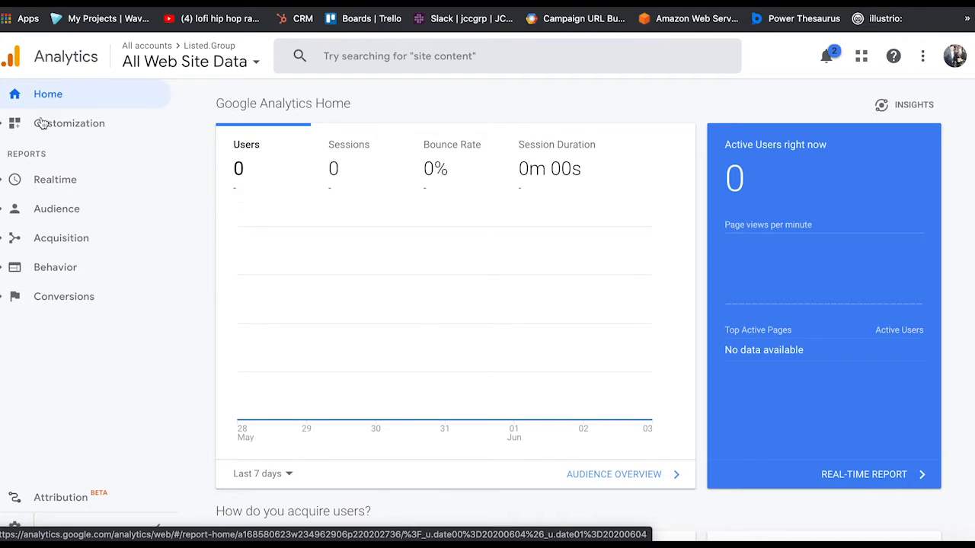
Step: Open the Realtime Overview report and examine its active users, pageviews, referrals, social traffic, keywords and locations
{"action": "left_click", "coordinate": [3, 183]}
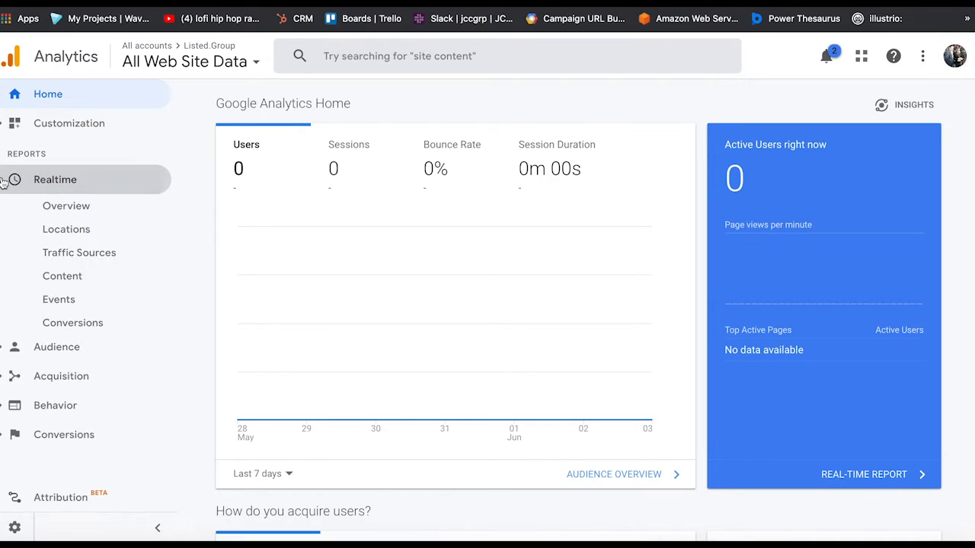
{"action": "left_click", "coordinate": [69, 206]}
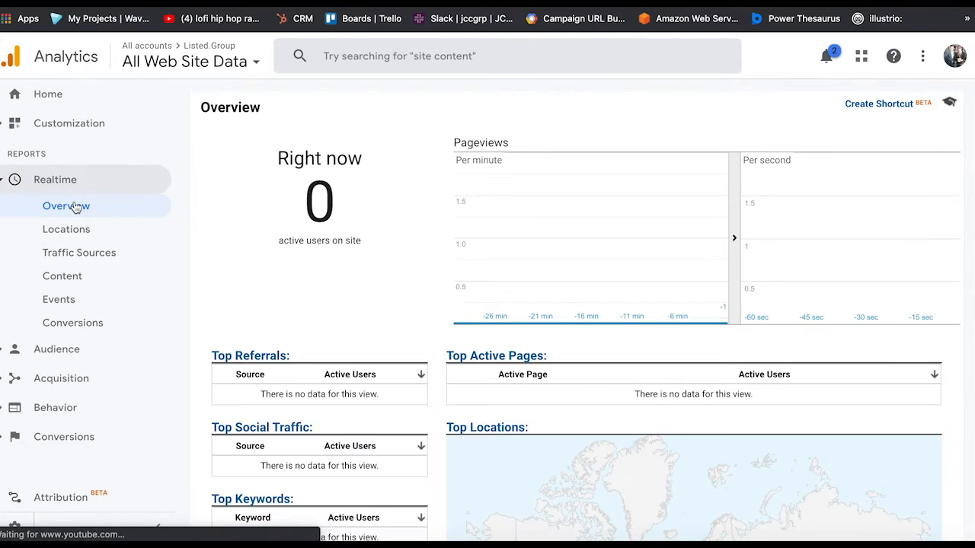
{"action": "scroll", "coordinate": [586, 358], "scroll_direction": "down", "scroll_amount": 3}
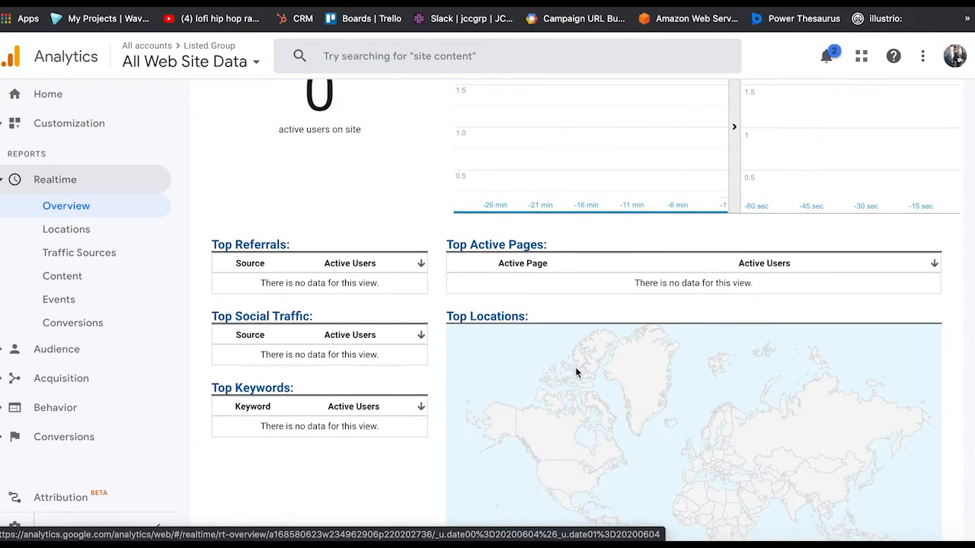
{"action": "scroll", "coordinate": [576, 372], "scroll_direction": "up", "scroll_amount": 1}
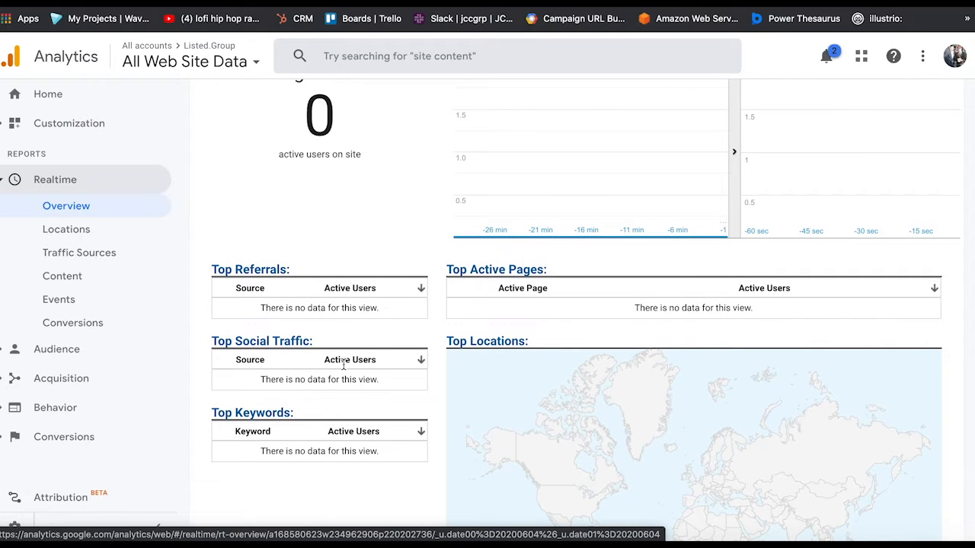
{"action": "scroll", "coordinate": [409, 337], "scroll_direction": "down", "scroll_amount": 3}
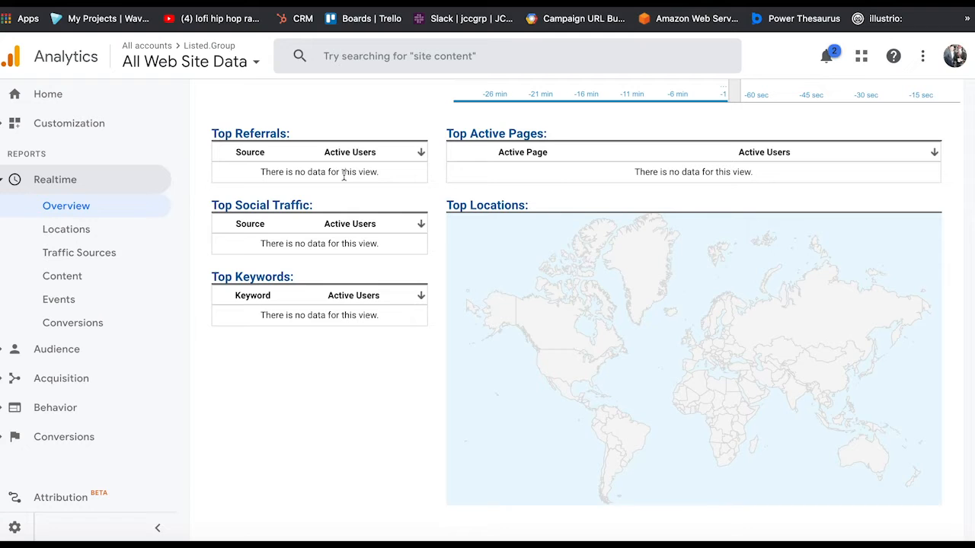
{"action": "scroll", "coordinate": [289, 353], "scroll_direction": "up", "scroll_amount": 2}
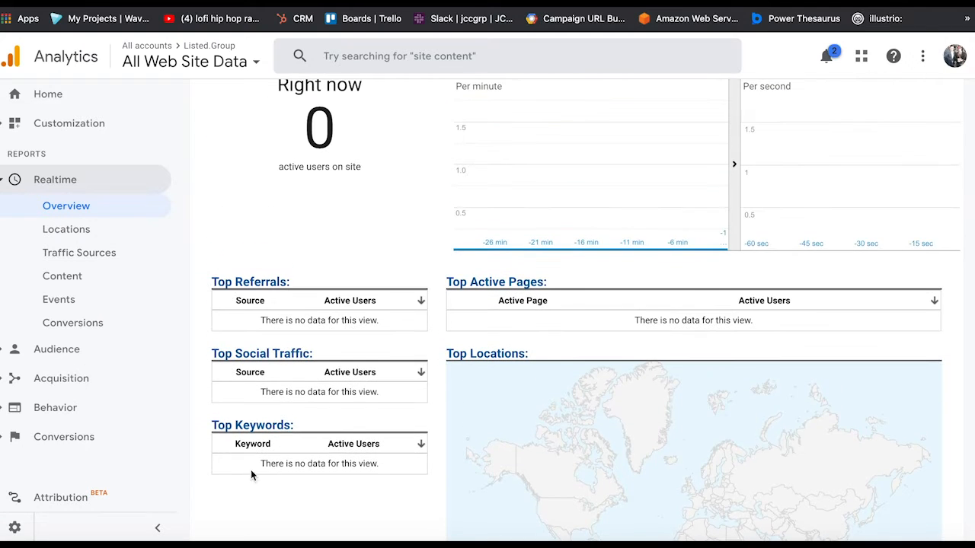
{"action": "scroll", "coordinate": [264, 460], "scroll_direction": "up", "scroll_amount": 1}
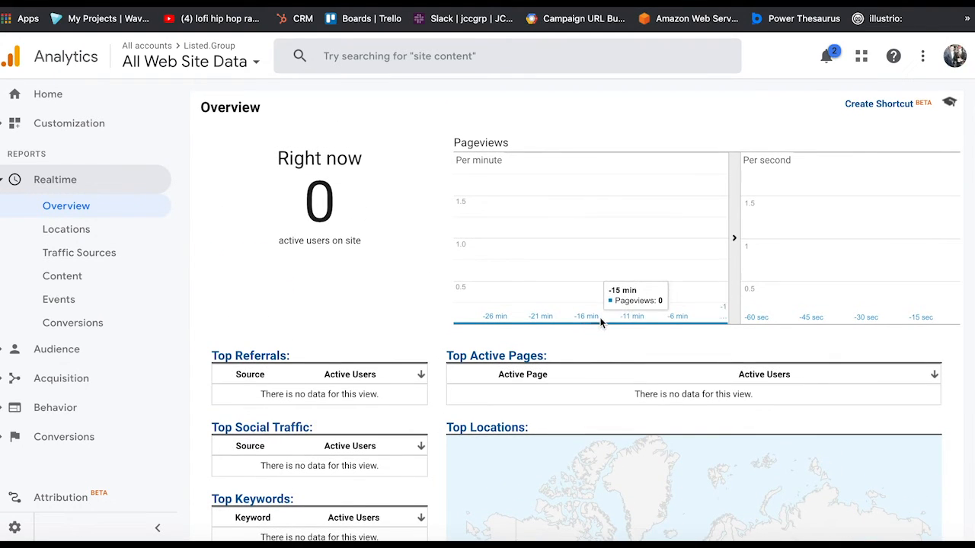
Step: Browse the Realtime Locations, Traffic Sources and Content reports, and return to the Realtime Overview
{"action": "left_click", "coordinate": [69, 231]}
{"action": "left_click", "coordinate": [65, 252]}
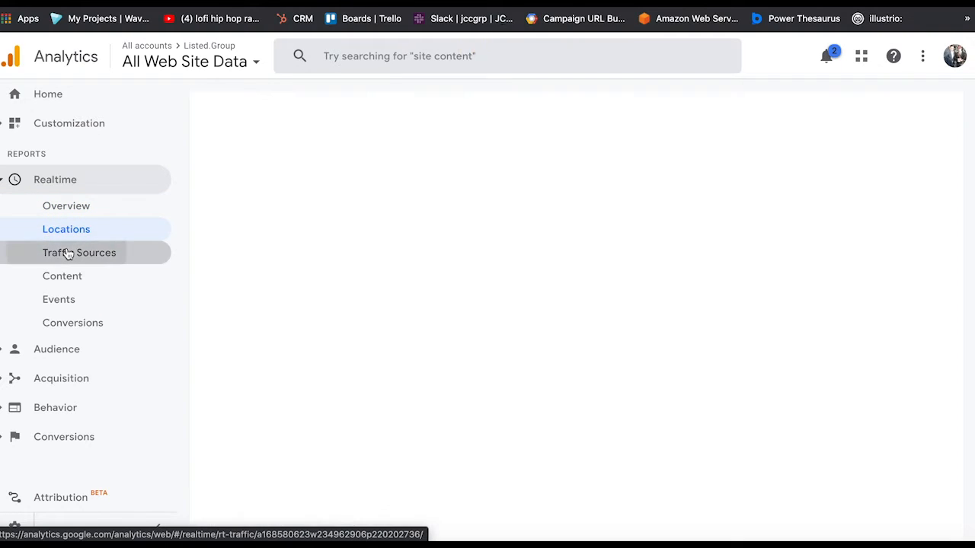
{"action": "left_click", "coordinate": [64, 276]}
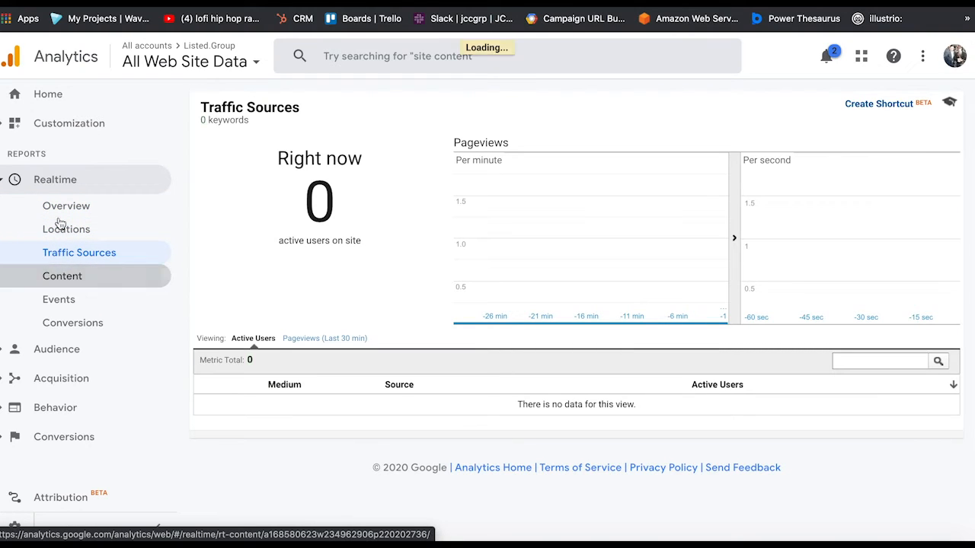
{"action": "left_click", "coordinate": [59, 208]}
Step: Open the Audience Overview report and look over its metrics and demographics table
{"action": "left_click", "coordinate": [30, 354]}
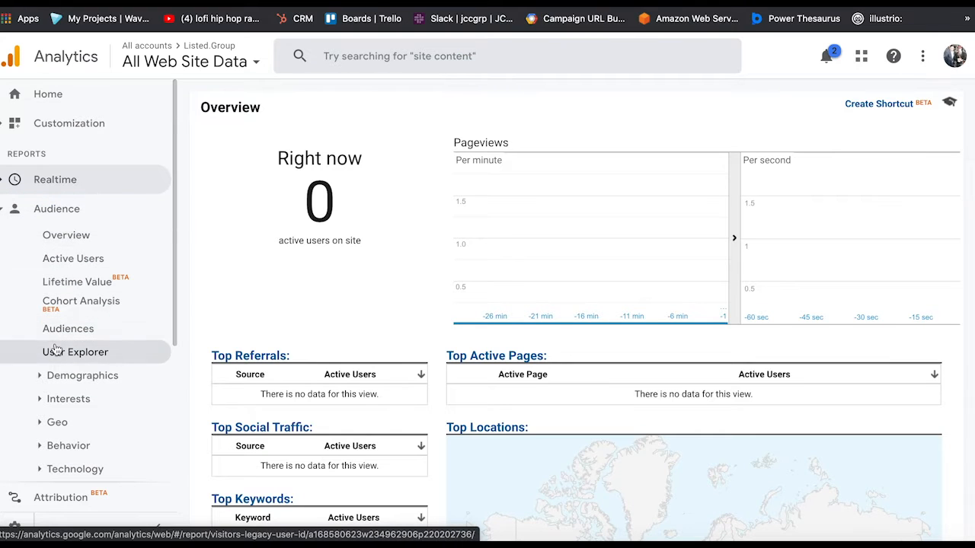
{"action": "left_click", "coordinate": [52, 241]}
{"action": "scroll", "coordinate": [490, 344], "scroll_direction": "down", "scroll_amount": 1}
{"action": "scroll", "coordinate": [490, 343], "scroll_direction": "down", "scroll_amount": 3}
{"action": "scroll", "coordinate": [490, 344], "scroll_direction": "down", "scroll_amount": 2}
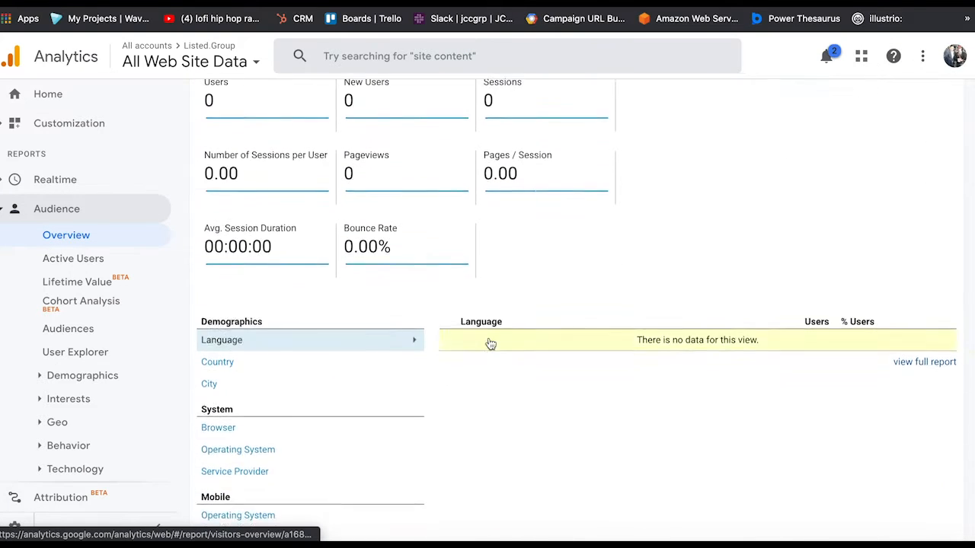
{"action": "scroll", "coordinate": [490, 343], "scroll_direction": "up", "scroll_amount": 5}
Step: Set the Audience Overview date range to the single day Jun 4, 2020
{"action": "left_click", "coordinate": [851, 136]}
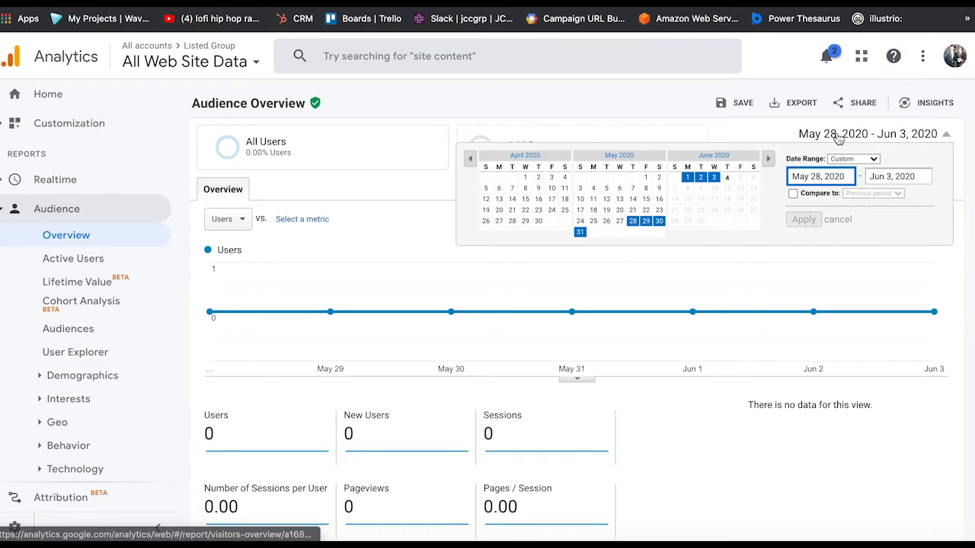
{"action": "left_click", "coordinate": [726, 178]}
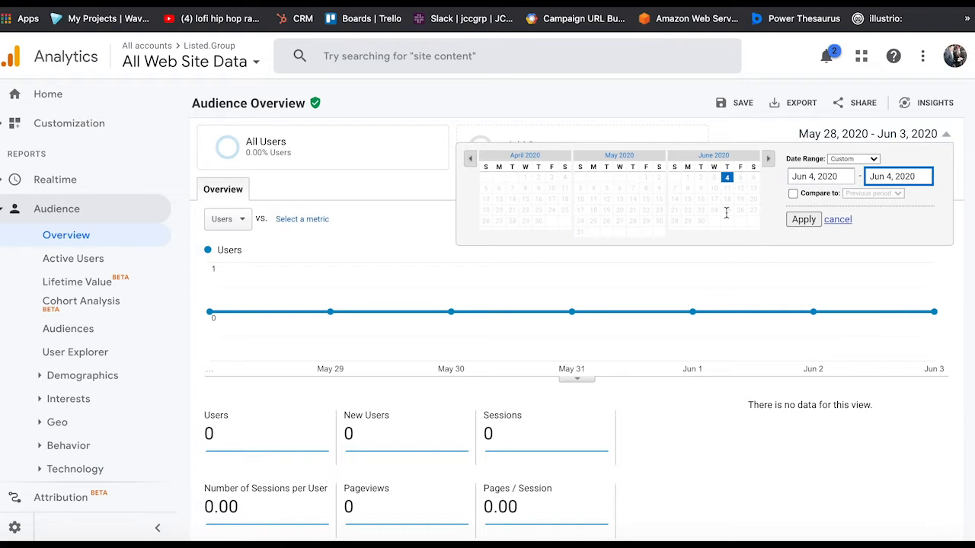
{"action": "left_click", "coordinate": [803, 219]}
Step: Examine the day's hourly users chart and the session, pageview, pages per session, duration and bounce rate metrics
{"action": "scroll", "coordinate": [492, 343], "scroll_direction": "down", "scroll_amount": 2}
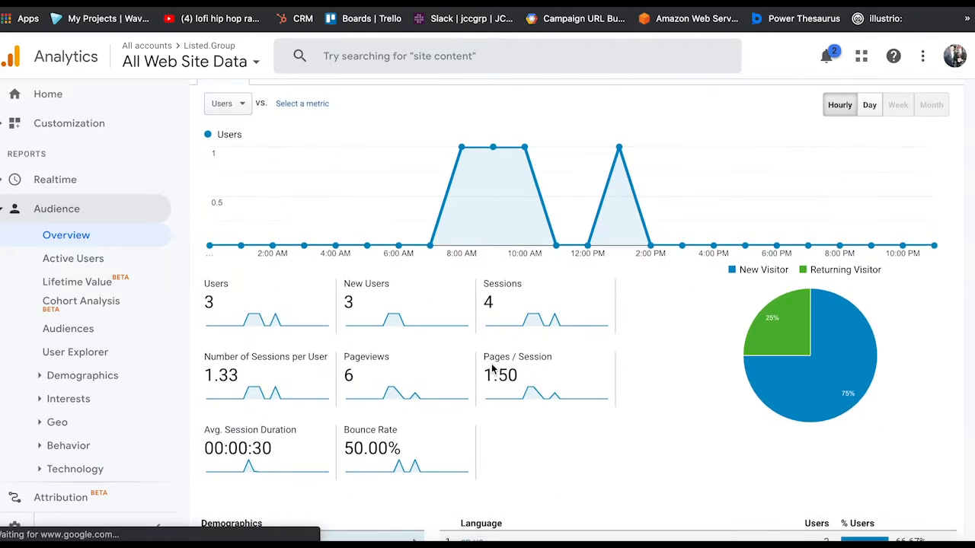
{"action": "scroll", "coordinate": [548, 148], "scroll_direction": "down", "scroll_amount": 1}
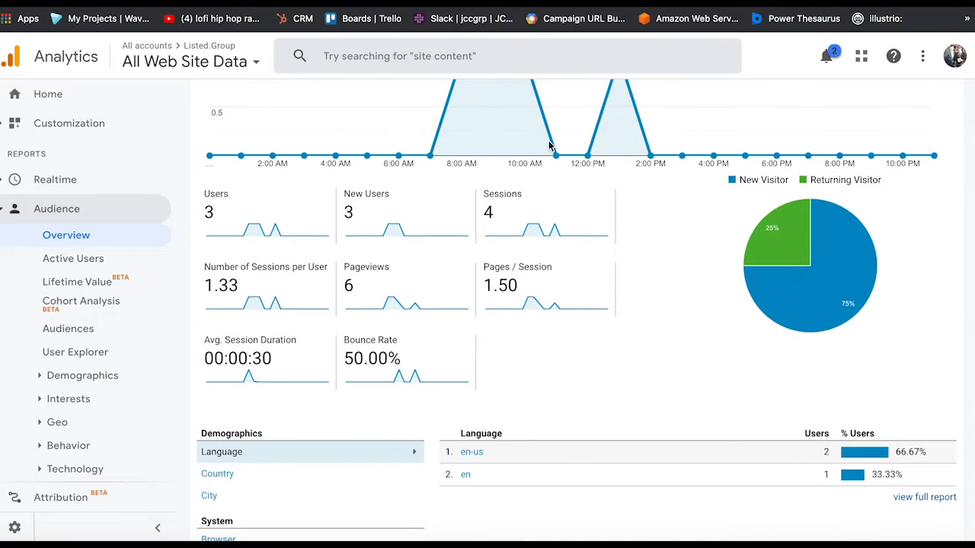
{"action": "scroll", "coordinate": [549, 145], "scroll_direction": "up", "scroll_amount": 3}
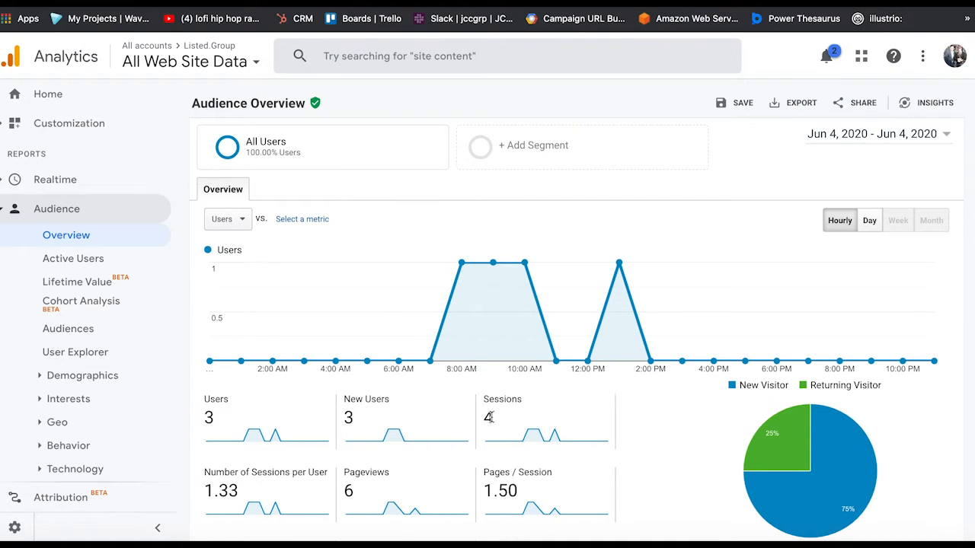
{"action": "scroll", "coordinate": [492, 420], "scroll_direction": "down", "scroll_amount": 2}
{"action": "left_click_drag", "start_coordinate": [485, 383], "coordinate": [554, 393]}
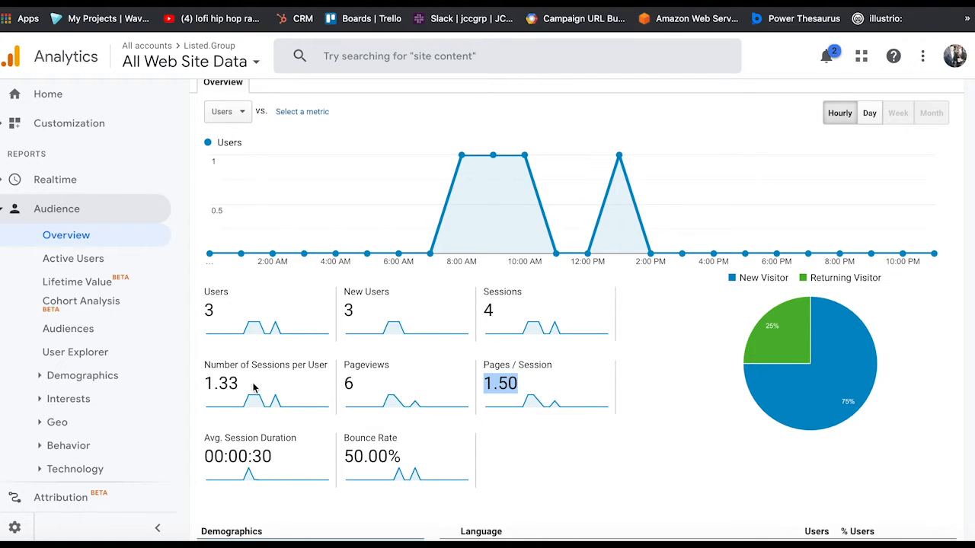
{"action": "scroll", "coordinate": [253, 389], "scroll_direction": "down", "scroll_amount": 1}
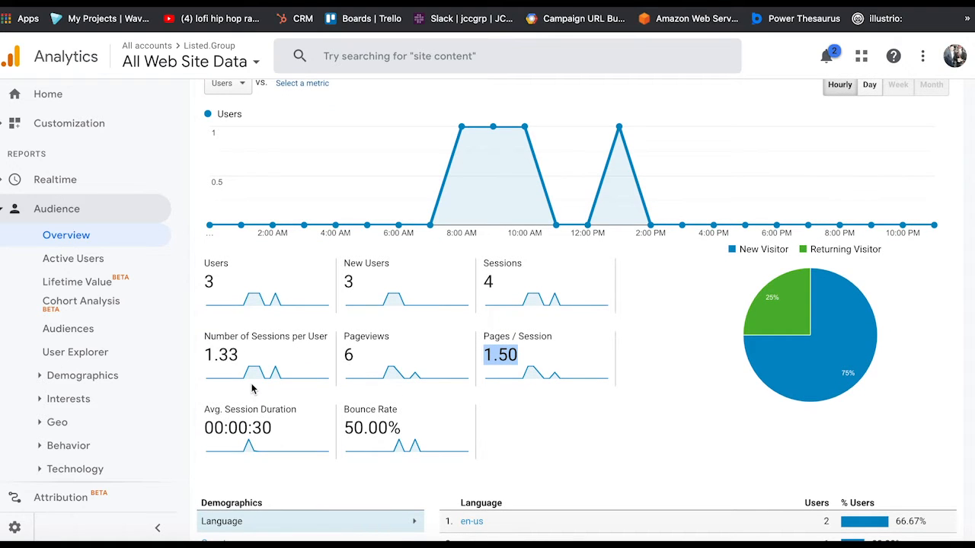
{"action": "scroll", "coordinate": [252, 388], "scroll_direction": "down", "scroll_amount": 1}
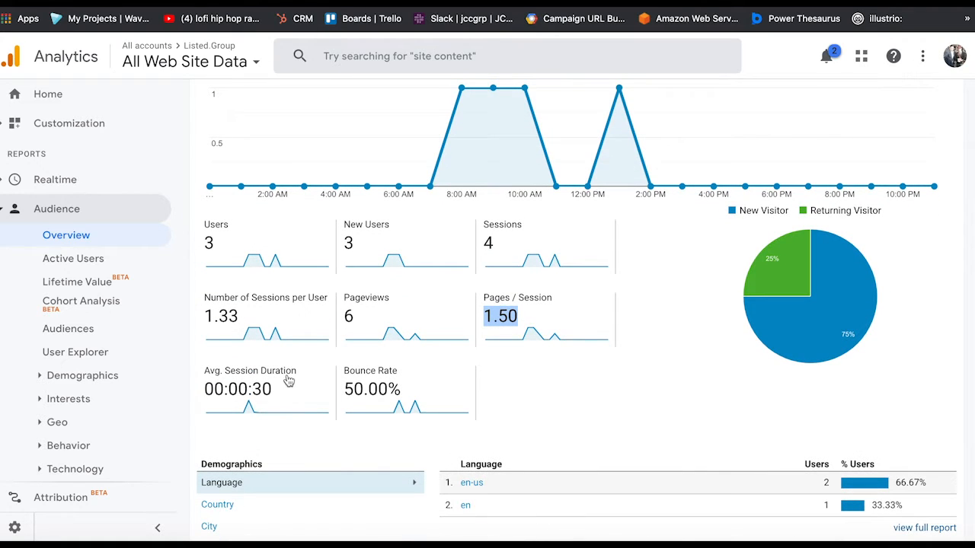
Step: Review the users' demographics in the Audience Overview by language, country and city
{"action": "scroll", "coordinate": [392, 382], "scroll_direction": "down", "scroll_amount": 3}
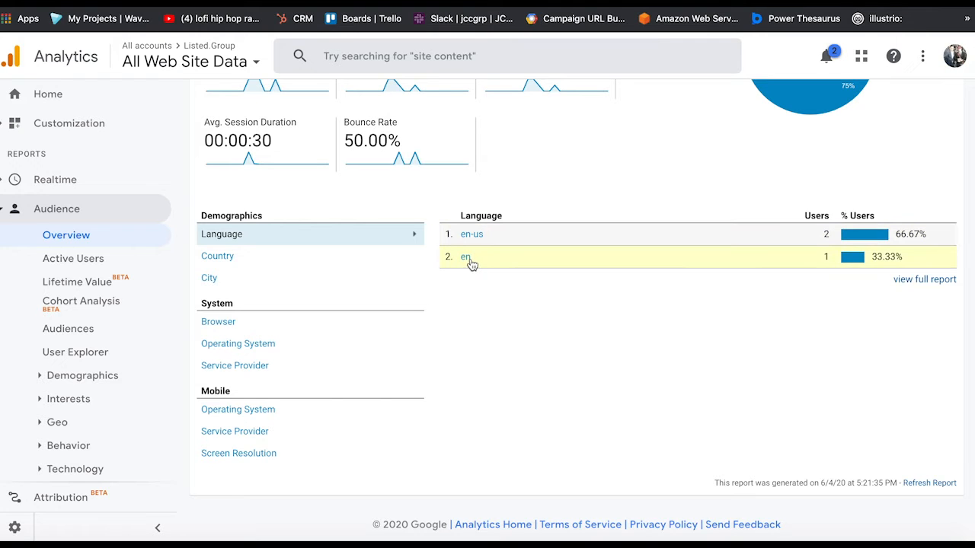
{"action": "left_click", "coordinate": [213, 259]}
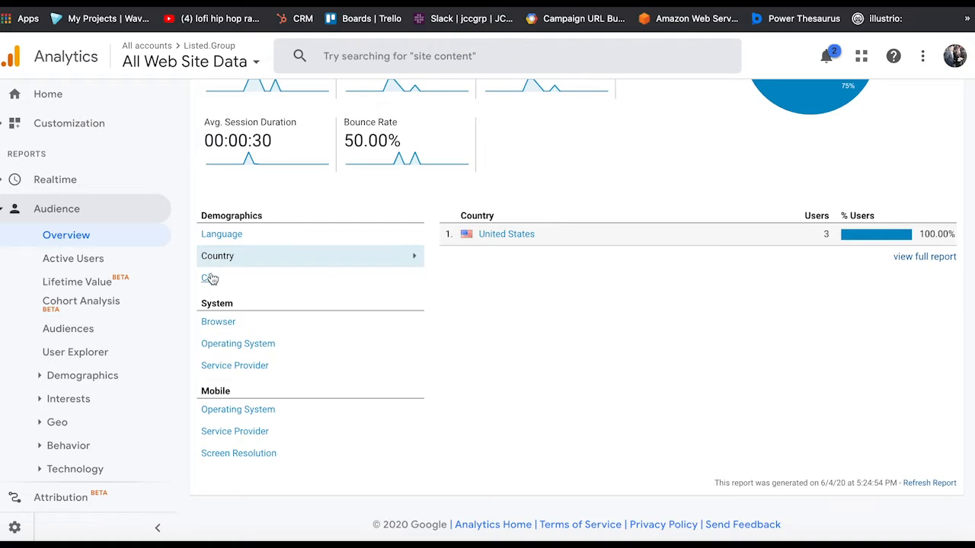
{"action": "left_click", "coordinate": [210, 279]}
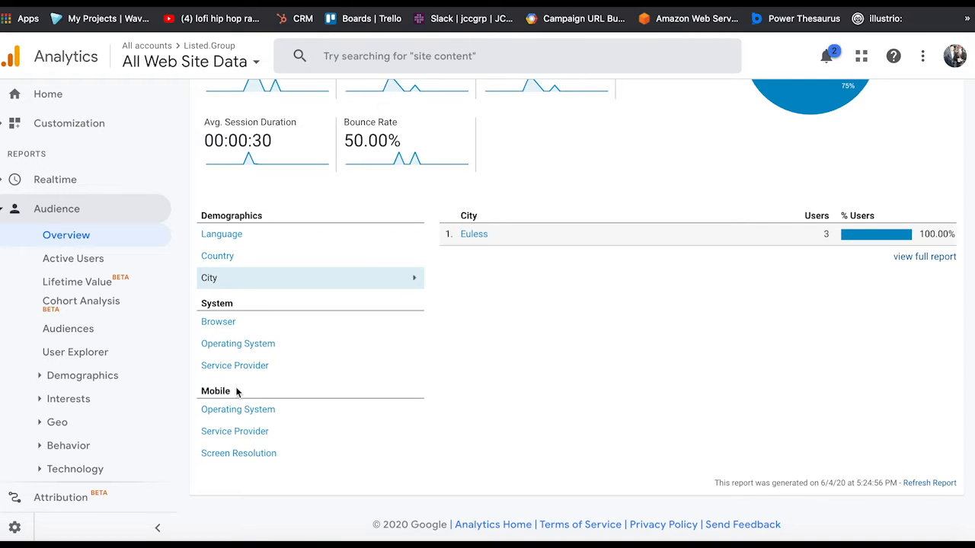
Step: Check the users' system breakdown by browser, operating system and service provider
{"action": "left_click", "coordinate": [220, 327]}
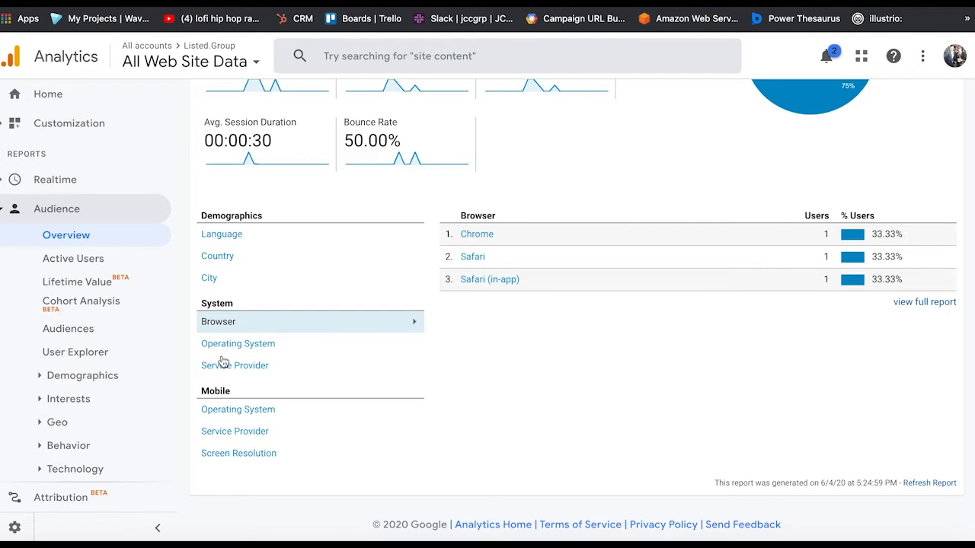
{"action": "left_click", "coordinate": [227, 347]}
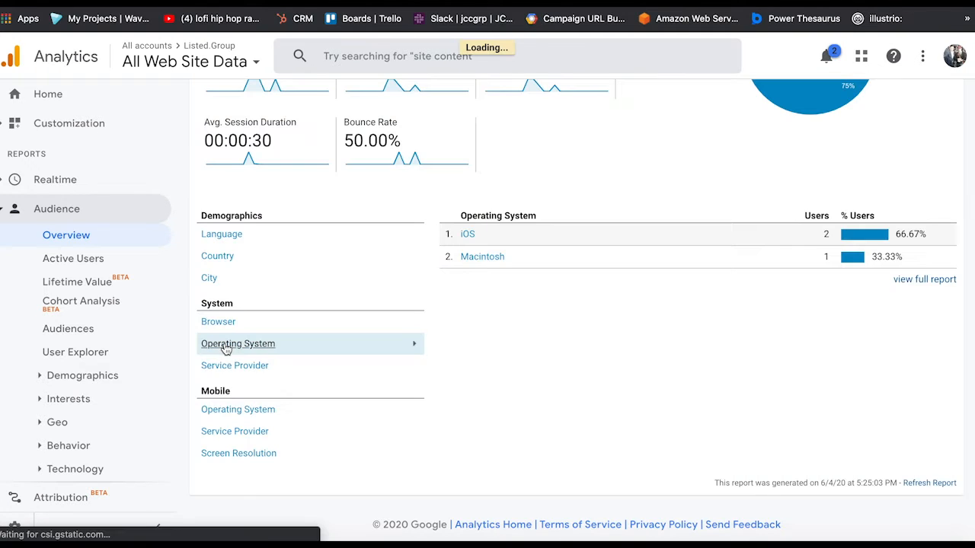
{"action": "left_click", "coordinate": [226, 368]}
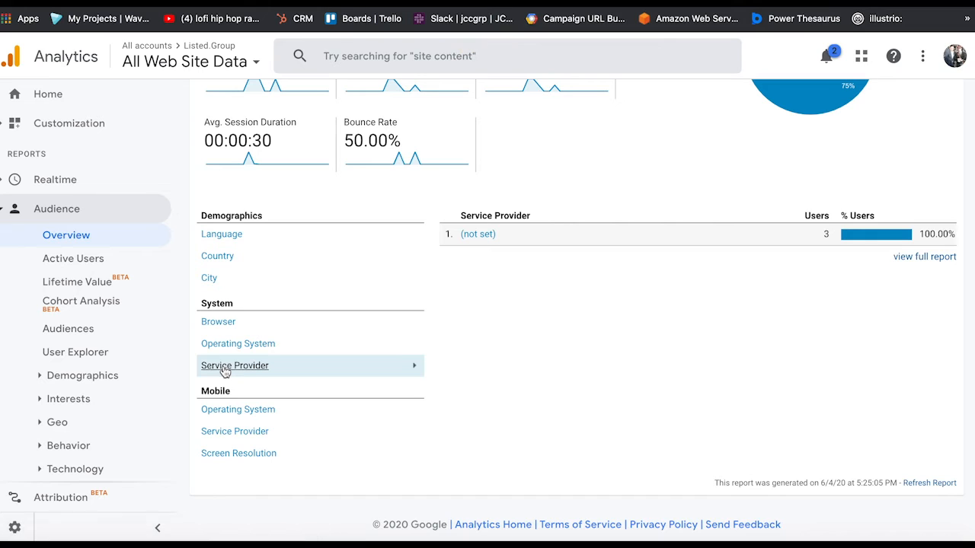
Step: Check the mobile users' breakdown by service provider, screen resolution and operating system
{"action": "left_click", "coordinate": [217, 432]}
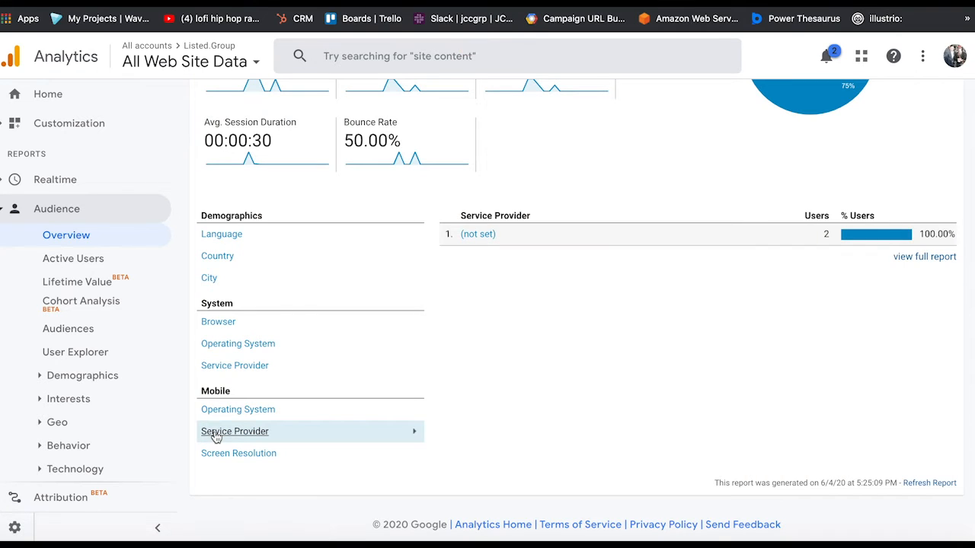
{"action": "left_click", "coordinate": [214, 457]}
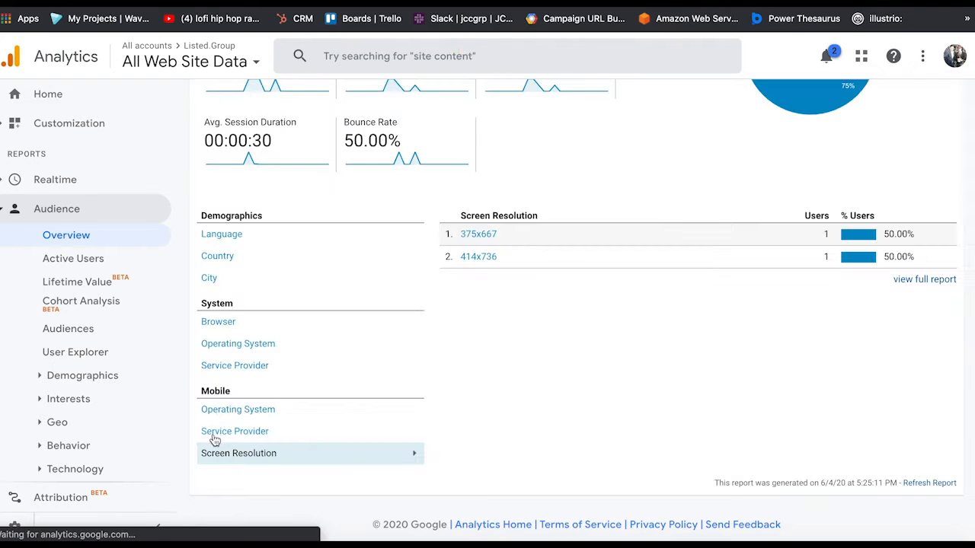
{"action": "left_click", "coordinate": [217, 412]}
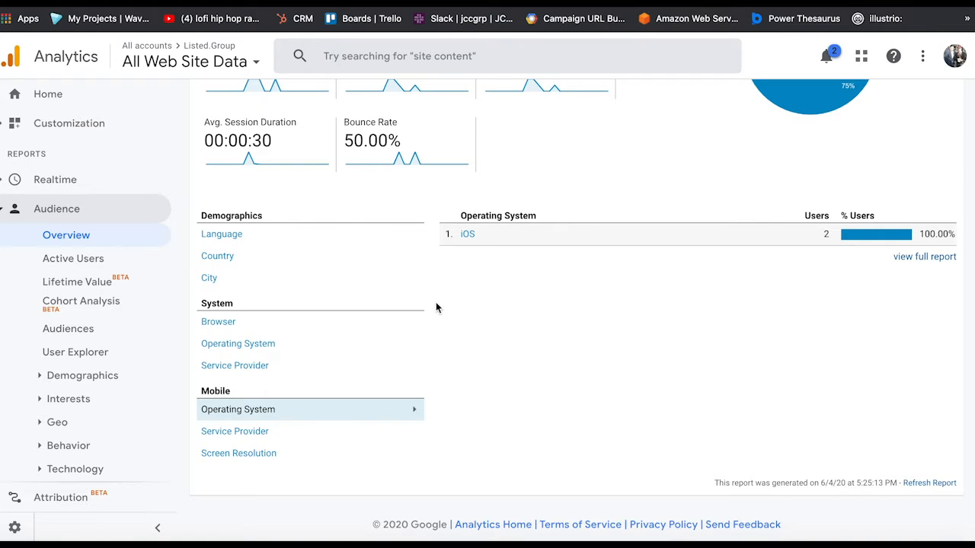
Step: Look through the Audience report groups, expanding Demographics, Technology and Behavior to view their sub-reports
{"action": "scroll", "coordinate": [436, 305], "scroll_direction": "up", "scroll_amount": 6}
{"action": "mouse_move", "coordinate": [436, 307]}
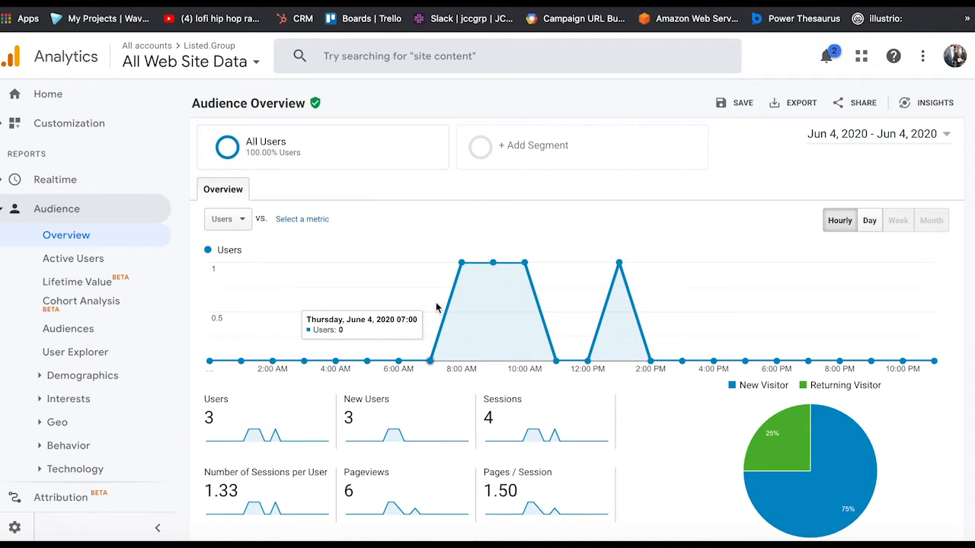
{"action": "scroll", "coordinate": [437, 307], "scroll_direction": "down", "scroll_amount": 1}
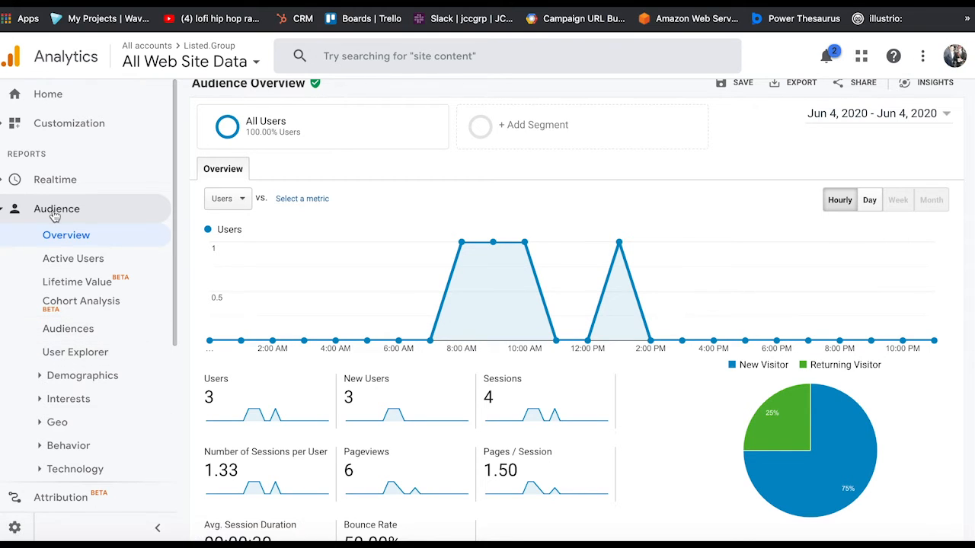
{"action": "left_click", "coordinate": [41, 376]}
{"action": "scroll", "coordinate": [80, 324], "scroll_direction": "down", "scroll_amount": 2}
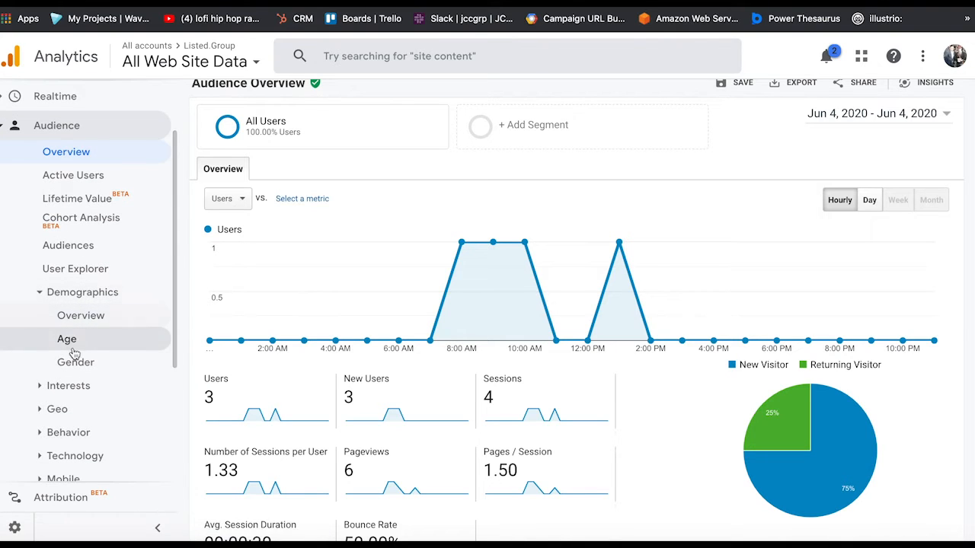
{"action": "scroll", "coordinate": [73, 387], "scroll_direction": "down", "scroll_amount": 3}
{"action": "scroll", "coordinate": [76, 389], "scroll_direction": "down", "scroll_amount": 2}
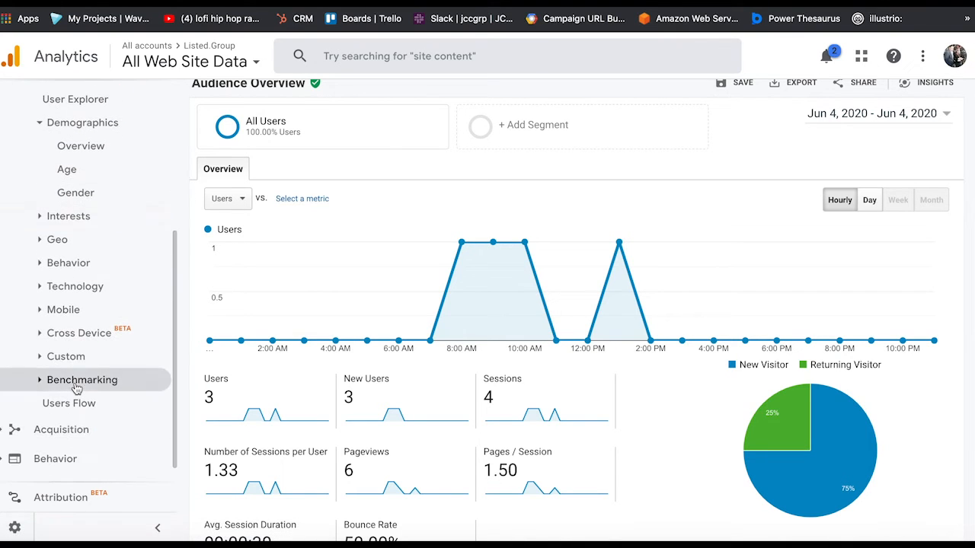
{"action": "left_click", "coordinate": [39, 285]}
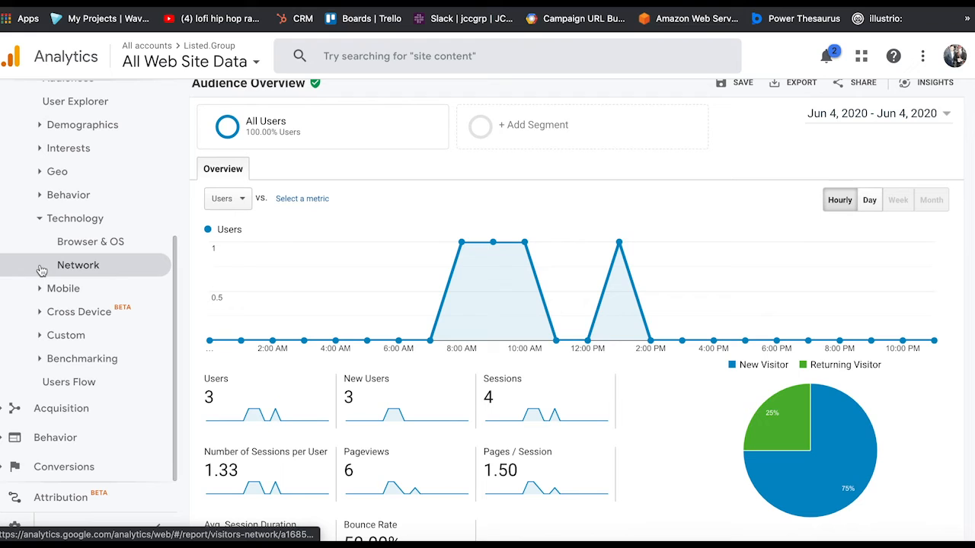
{"action": "left_click", "coordinate": [42, 195]}
{"action": "scroll", "coordinate": [37, 274], "scroll_direction": "down", "scroll_amount": 1}
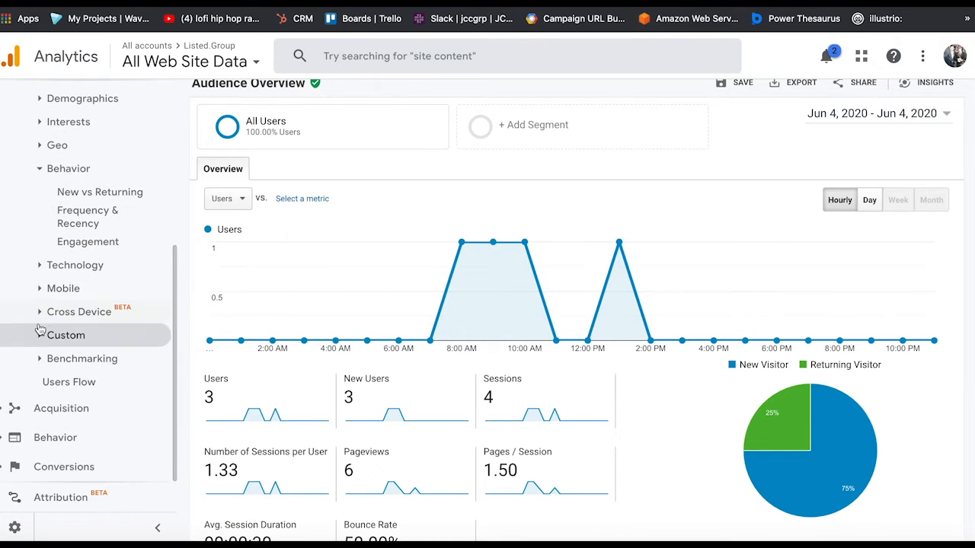
Step: Open the Top Events report in the Behavior section
{"action": "left_click", "coordinate": [2, 439]}
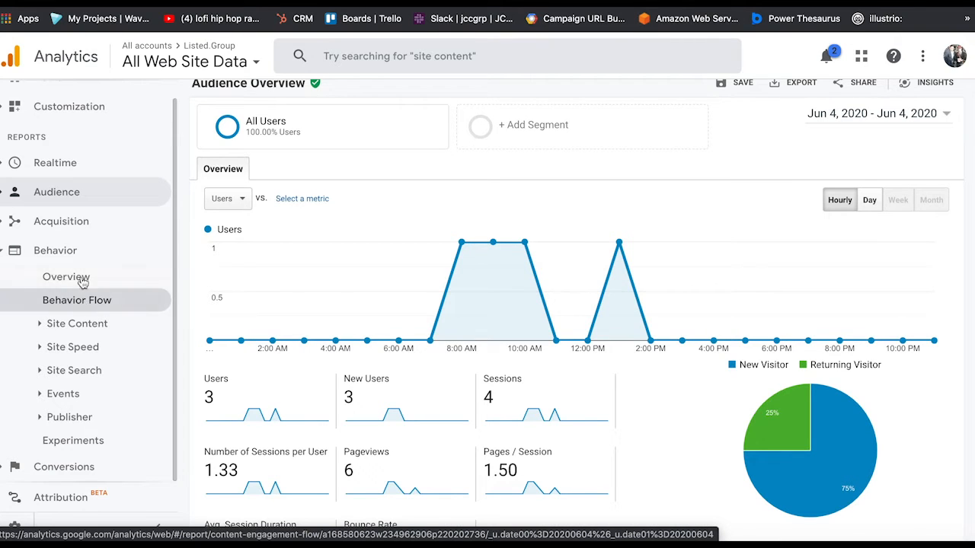
{"action": "left_click", "coordinate": [53, 394]}
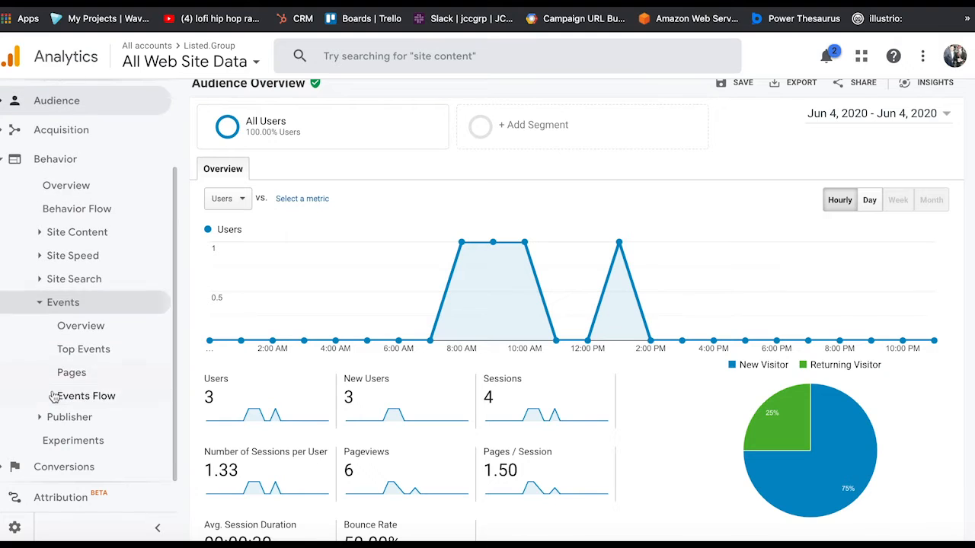
{"action": "left_click", "coordinate": [65, 349]}
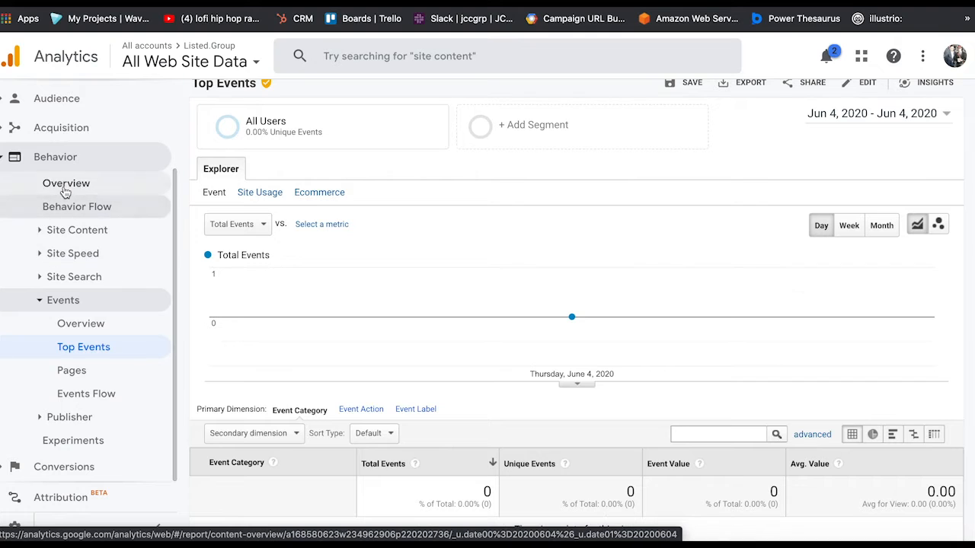
Step: View the Behavior Overview and examine the per-page figures in the All Pages report
{"action": "left_click", "coordinate": [65, 185]}
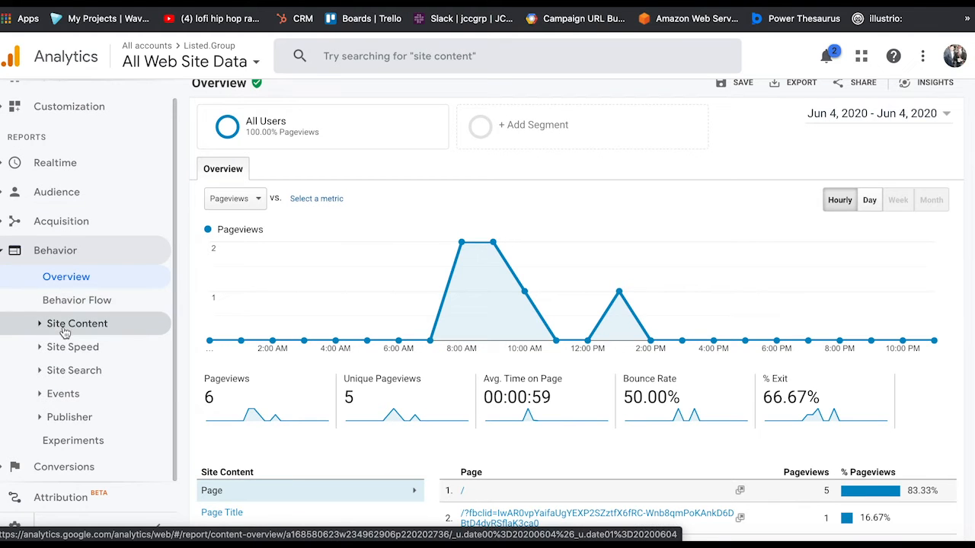
{"action": "left_click", "coordinate": [64, 328]}
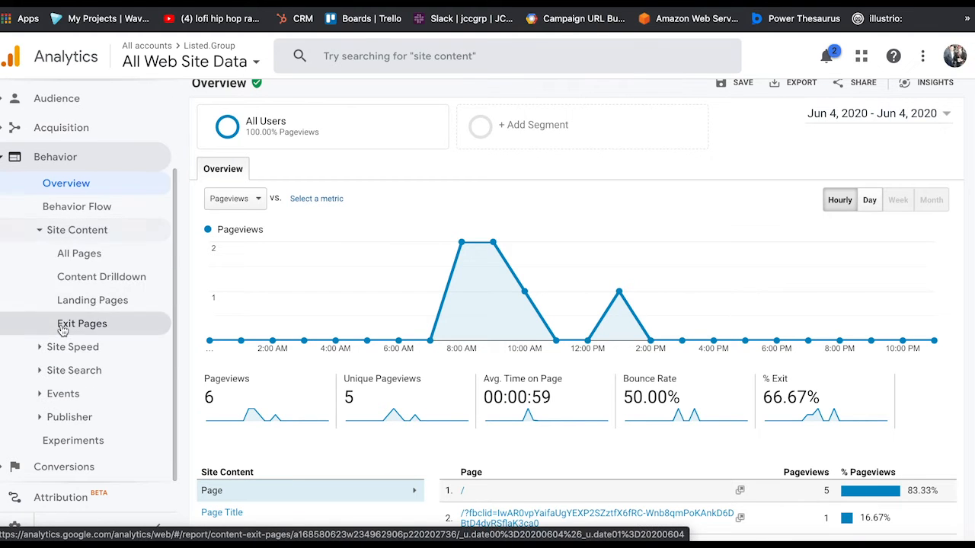
{"action": "left_click", "coordinate": [72, 255]}
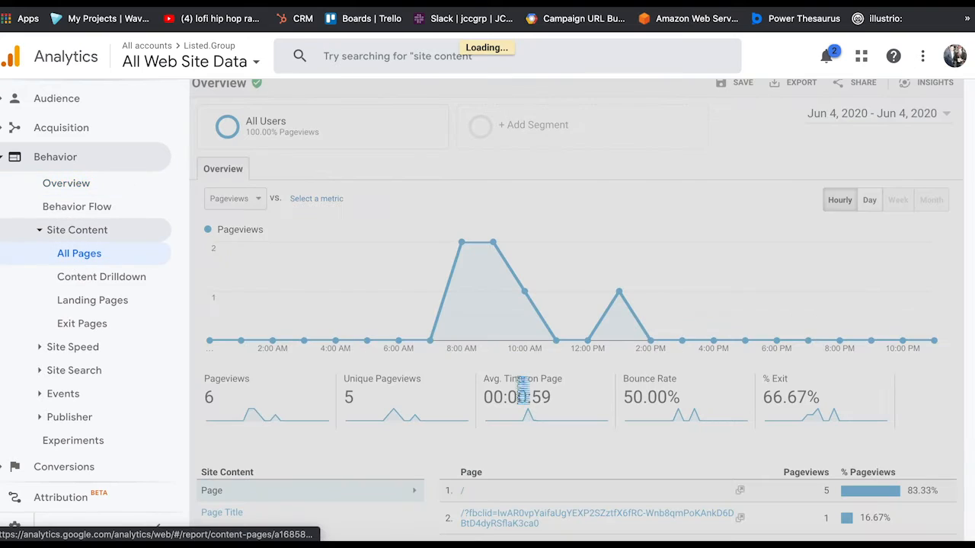
{"action": "scroll", "coordinate": [516, 381], "scroll_direction": "down", "scroll_amount": 3}
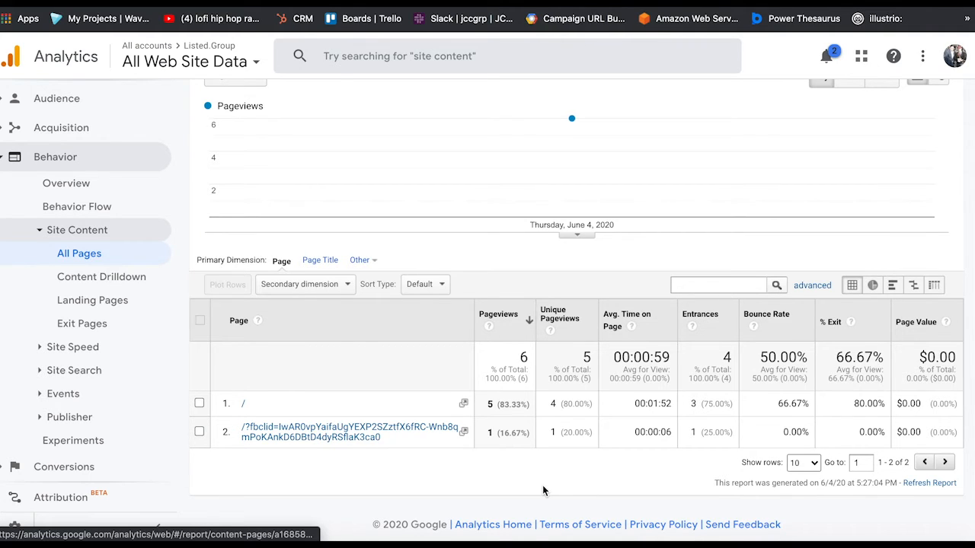
{"action": "scroll", "coordinate": [542, 485], "scroll_direction": "up", "scroll_amount": 3}
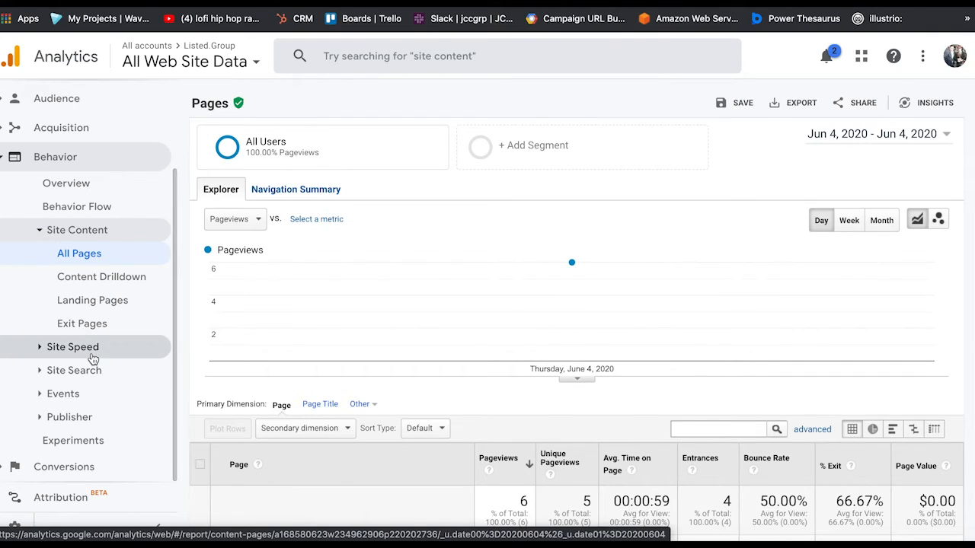
{"action": "mouse_move", "coordinate": [364, 268]}
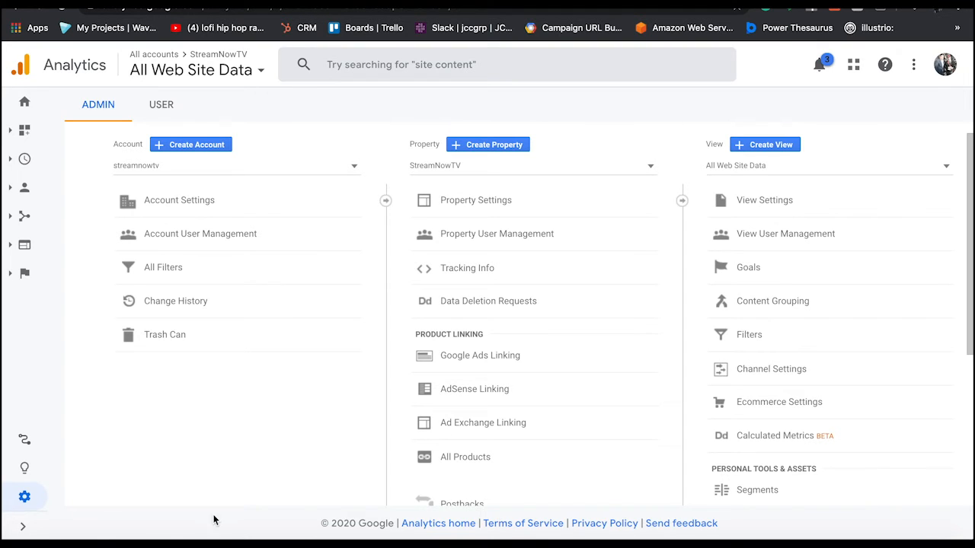
Step: Start creating a new Analytics account and name it Listed
{"action": "left_click", "coordinate": [180, 148]}
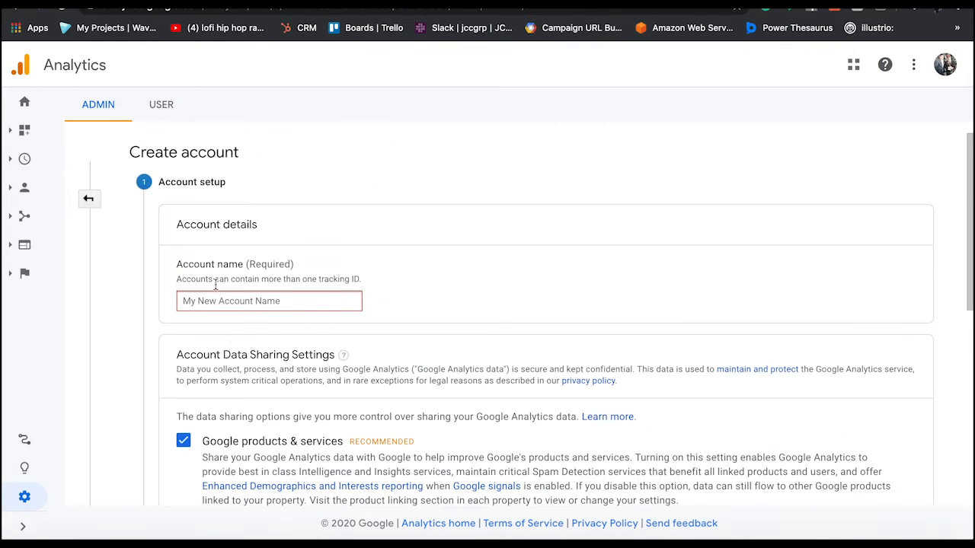
{"action": "left_click", "coordinate": [237, 304]}
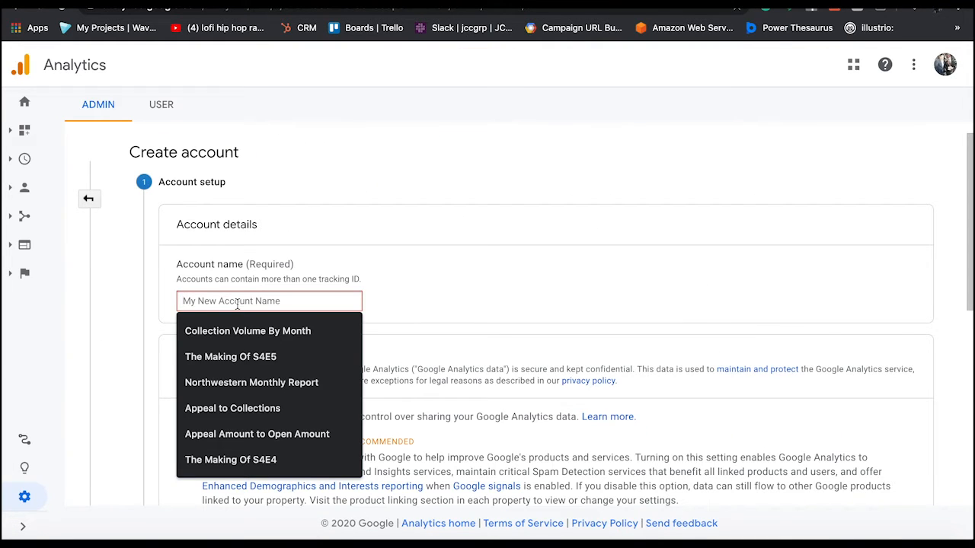
{"action": "type", "text": "Lis"}
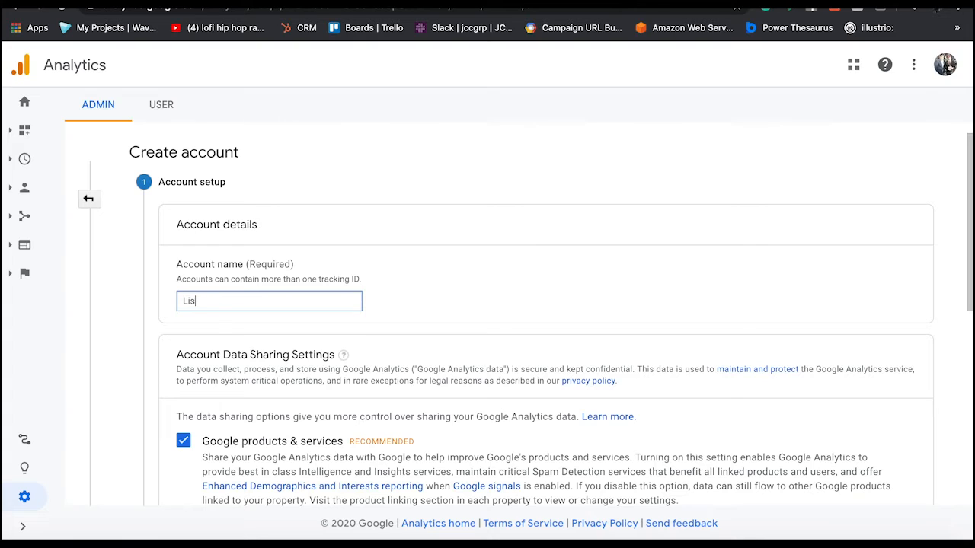
{"action": "type", "text": "ted"}
Step: Go through the account data sharing options, toggling Google products & services, and complete the account setup stage
{"action": "scroll", "coordinate": [371, 315], "scroll_direction": "down", "scroll_amount": 3}
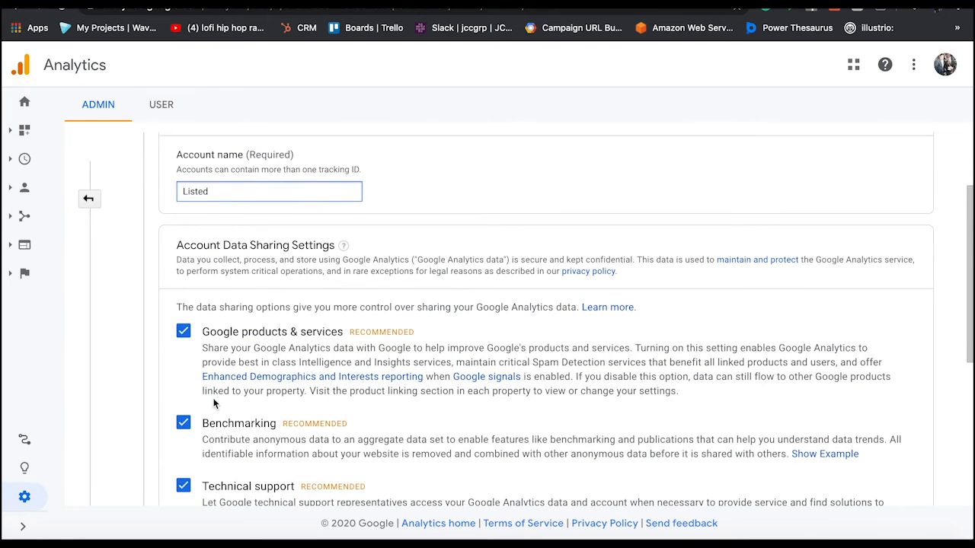
{"action": "scroll", "coordinate": [214, 405], "scroll_direction": "down", "scroll_amount": 2}
{"action": "scroll", "coordinate": [214, 404], "scroll_direction": "down", "scroll_amount": 2}
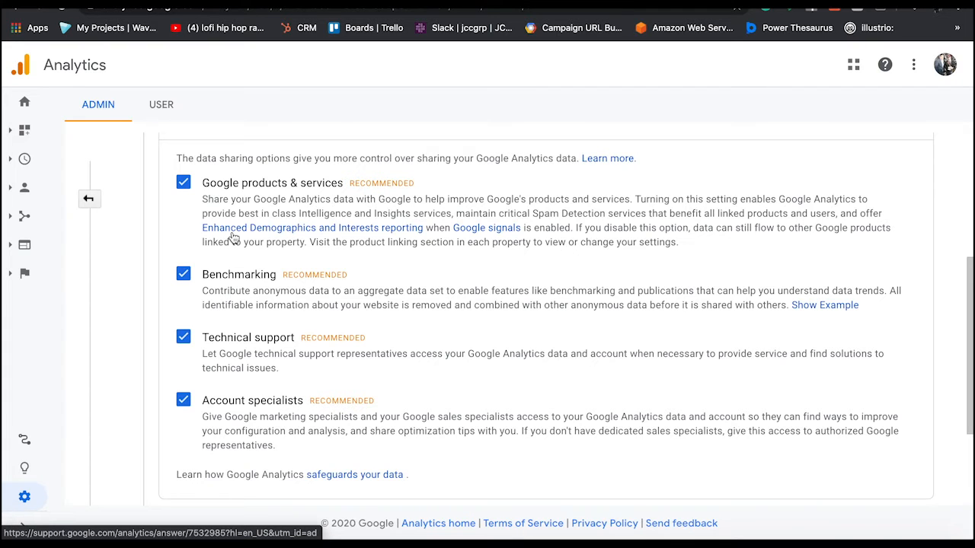
{"action": "scroll", "coordinate": [233, 238], "scroll_direction": "down", "scroll_amount": 1}
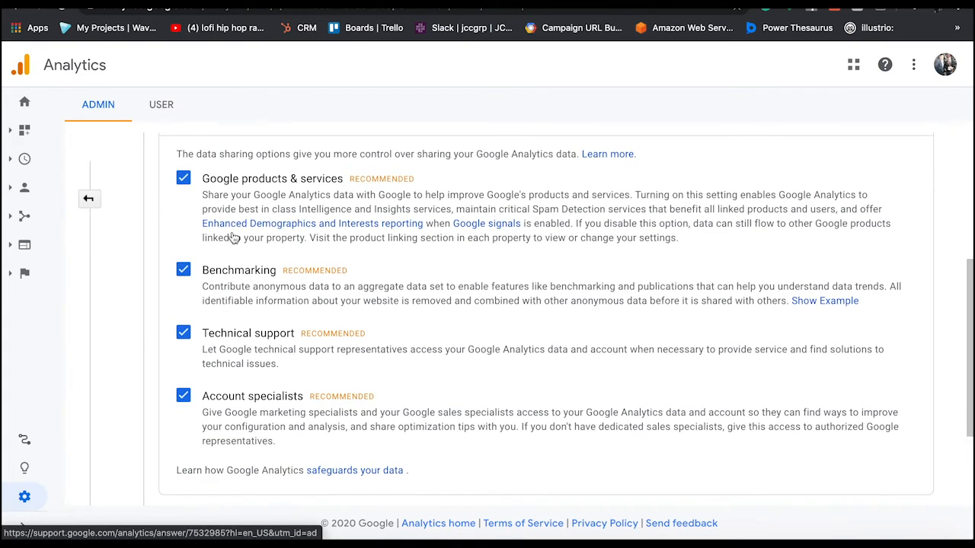
{"action": "left_click", "coordinate": [184, 178]}
{"action": "scroll", "coordinate": [196, 333], "scroll_direction": "down", "scroll_amount": 4}
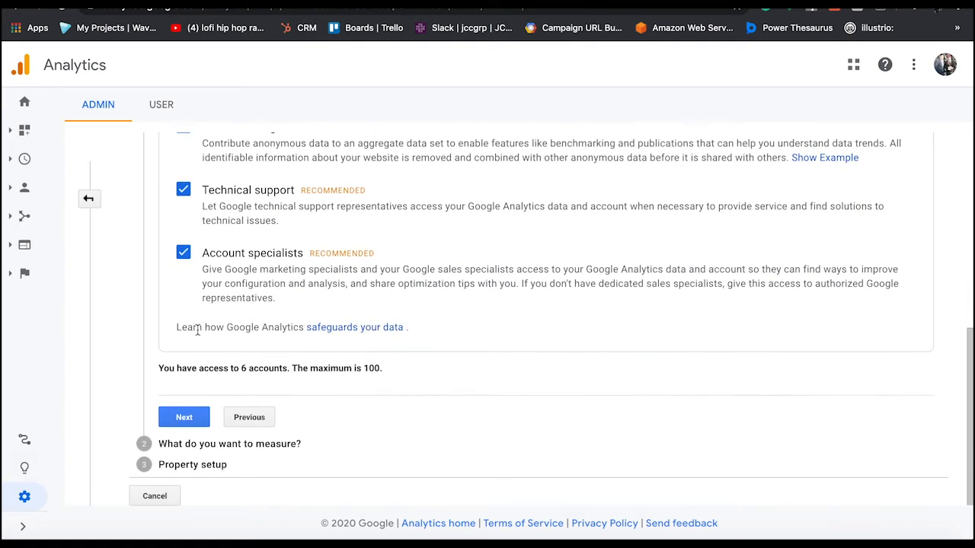
{"action": "left_click", "coordinate": [190, 421]}
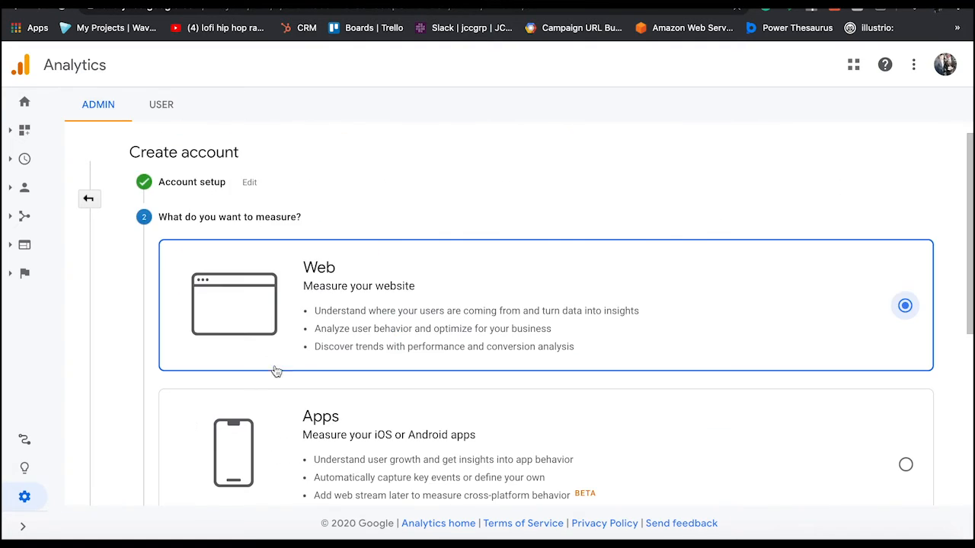
Step: Keep Web as the platform to measure and set the website name to Listed.Group
{"action": "scroll", "coordinate": [324, 312], "scroll_direction": "down", "scroll_amount": 5}
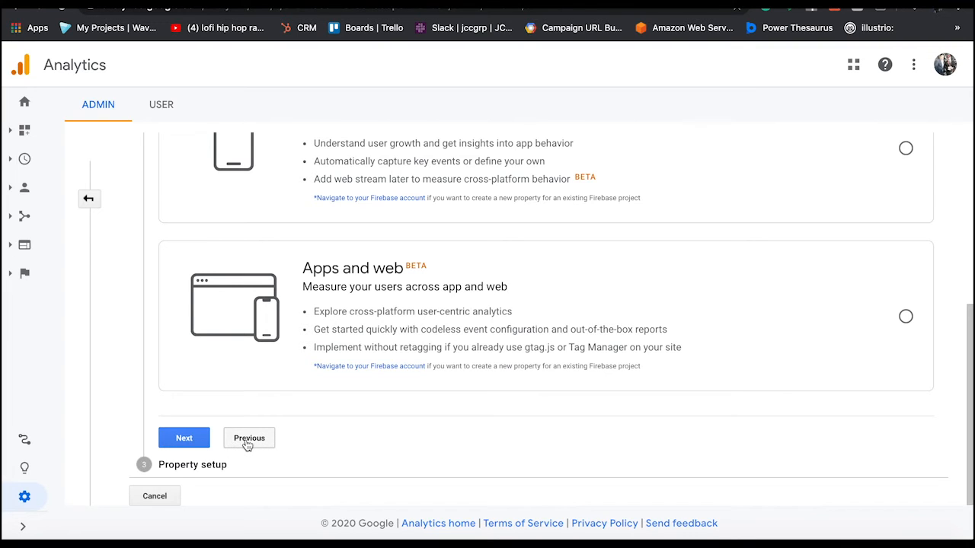
{"action": "left_click", "coordinate": [185, 439]}
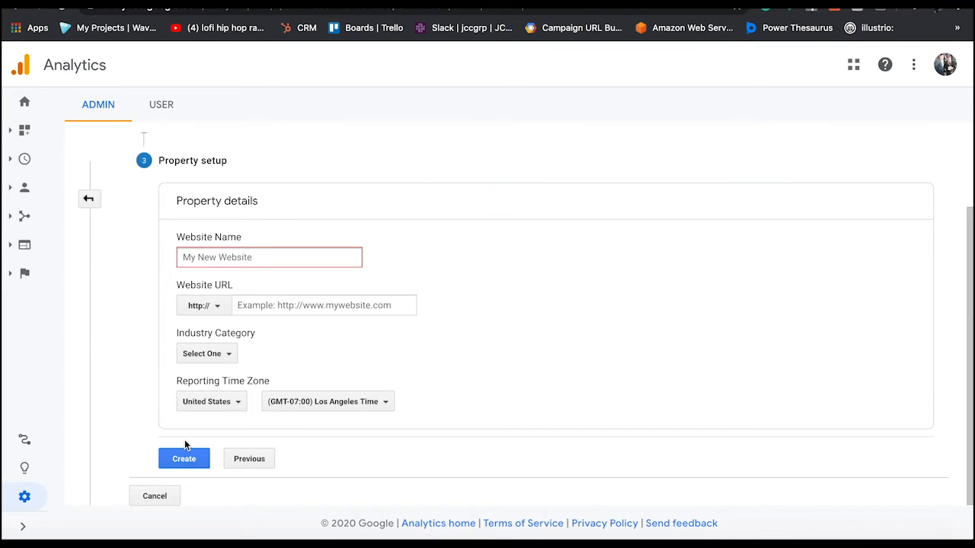
{"action": "left_click", "coordinate": [223, 258]}
{"action": "type", "text": "Listed.Group"}
{"action": "key", "text": "Tab"}
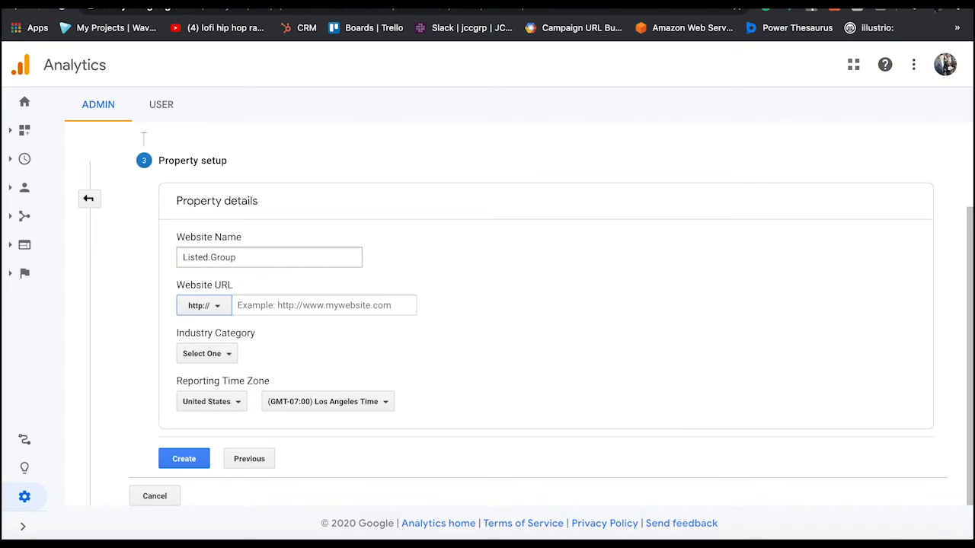
{"action": "left_click", "coordinate": [222, 309]}
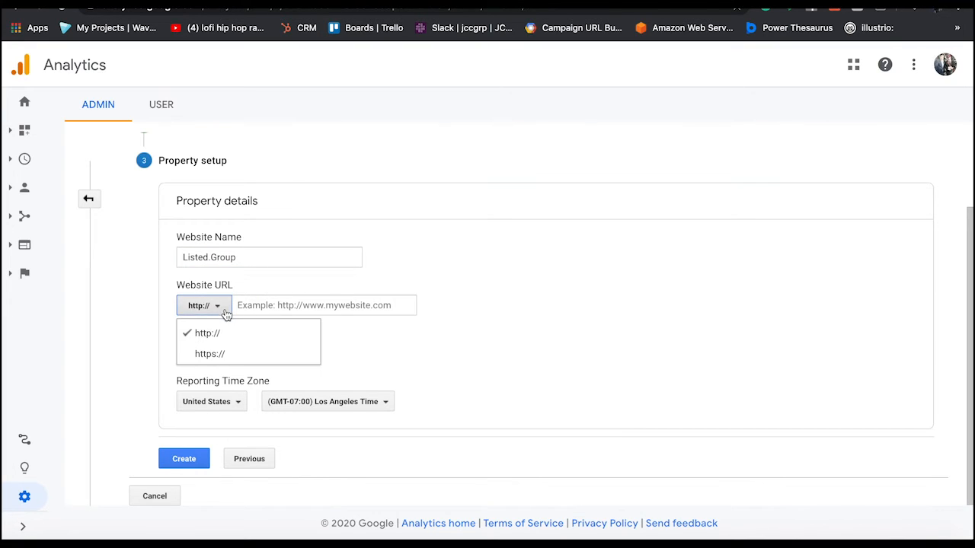
{"action": "left_click", "coordinate": [208, 355]}
{"action": "left_click", "coordinate": [289, 286]}
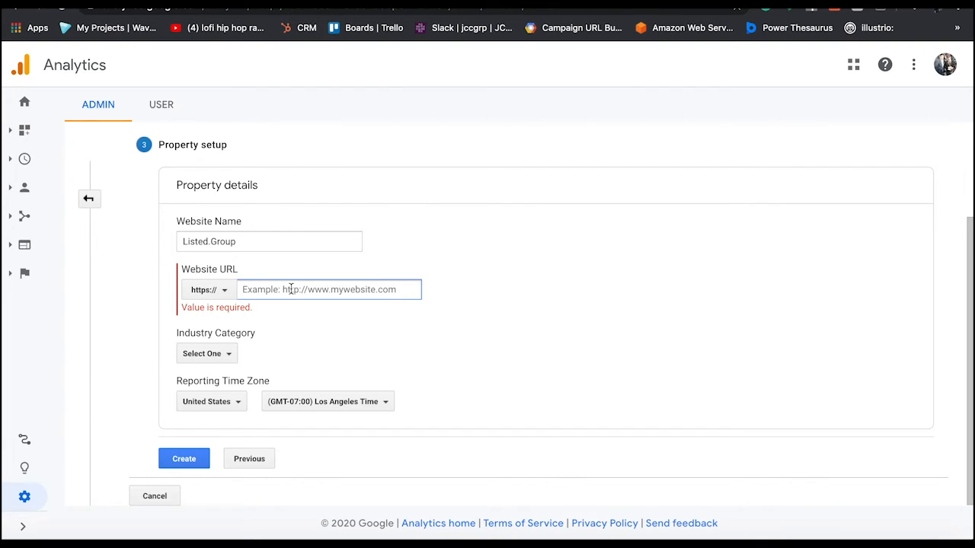
{"action": "type", "text": "listed.group"}
{"action": "key", "text": "BackSpace"}
{"action": "key", "text": "BackSpace"}
{"action": "key", "text": "BackSpace"}
{"action": "type", "text": "oup"}
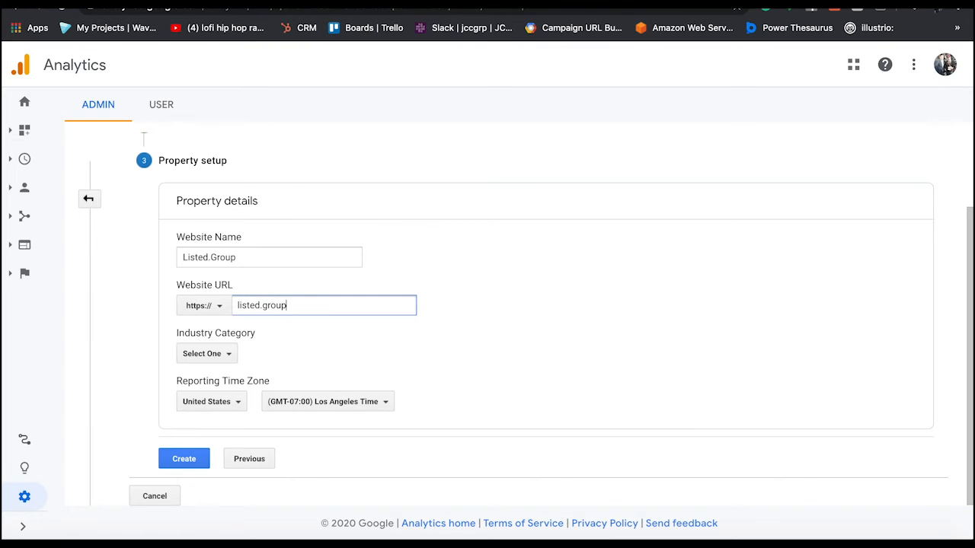
Step: Set the property's industry category to Real Estate
{"action": "left_click", "coordinate": [206, 355]}
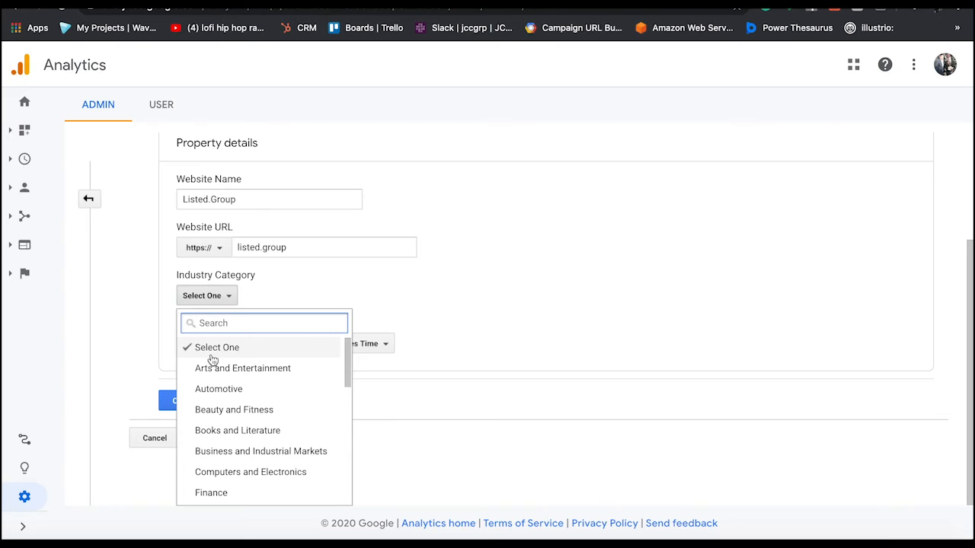
{"action": "scroll", "coordinate": [274, 435], "scroll_direction": "down", "scroll_amount": 5}
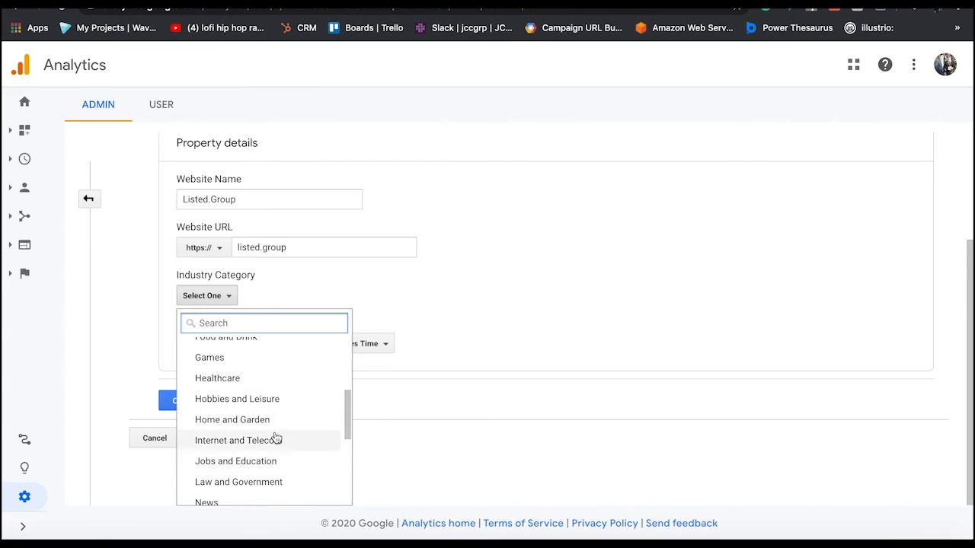
{"action": "scroll", "coordinate": [276, 438], "scroll_direction": "down", "scroll_amount": 5}
{"action": "scroll", "coordinate": [275, 438], "scroll_direction": "down", "scroll_amount": 2}
{"action": "scroll", "coordinate": [276, 437], "scroll_direction": "up", "scroll_amount": 4}
{"action": "scroll", "coordinate": [276, 438], "scroll_direction": "up", "scroll_amount": 3}
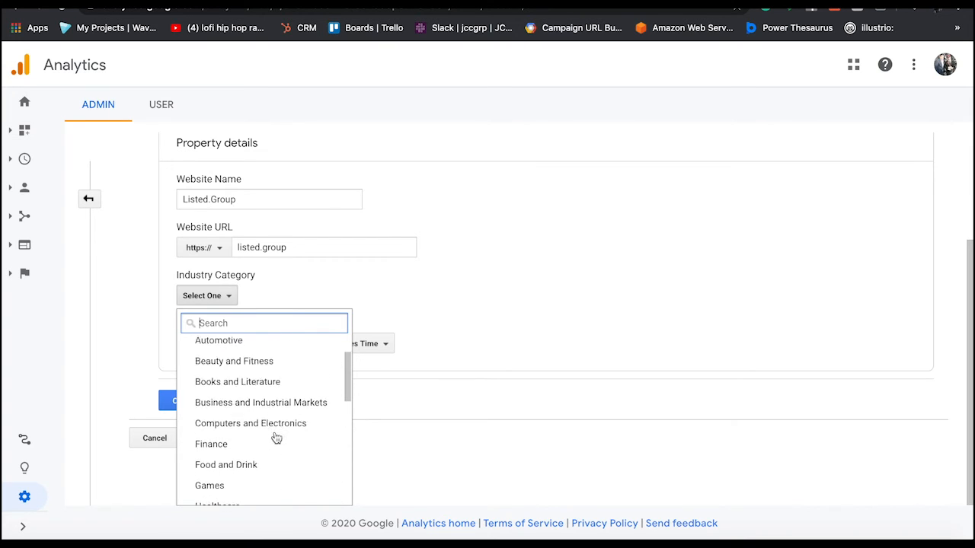
{"action": "scroll", "coordinate": [276, 438], "scroll_direction": "up", "scroll_amount": 1}
{"action": "scroll", "coordinate": [276, 438], "scroll_direction": "up", "scroll_amount": 1}
{"action": "scroll", "coordinate": [276, 438], "scroll_direction": "up", "scroll_amount": 1}
{"action": "scroll", "coordinate": [276, 438], "scroll_direction": "down", "scroll_amount": 3}
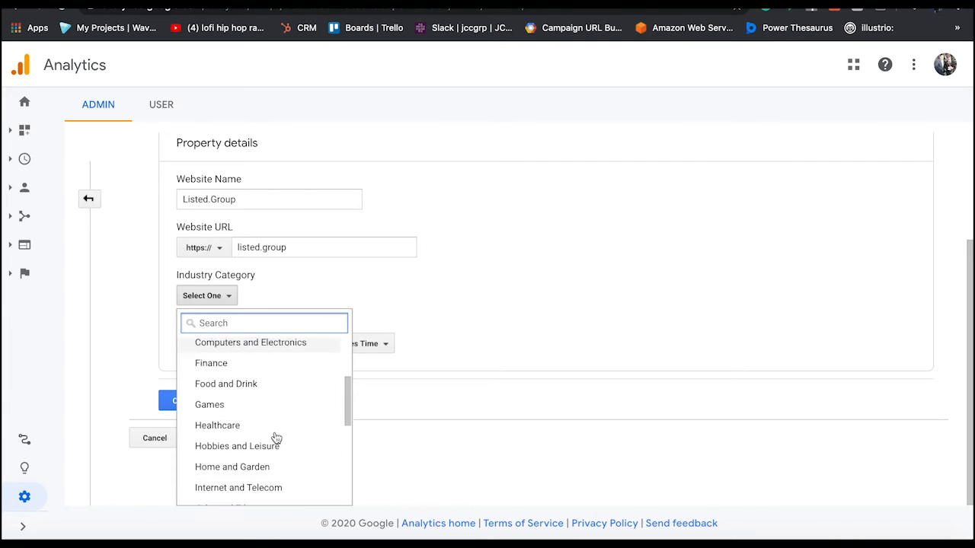
{"action": "scroll", "coordinate": [276, 438], "scroll_direction": "down", "scroll_amount": 3}
{"action": "scroll", "coordinate": [311, 447], "scroll_direction": "down", "scroll_amount": 3}
{"action": "scroll", "coordinate": [311, 447], "scroll_direction": "down", "scroll_amount": 3}
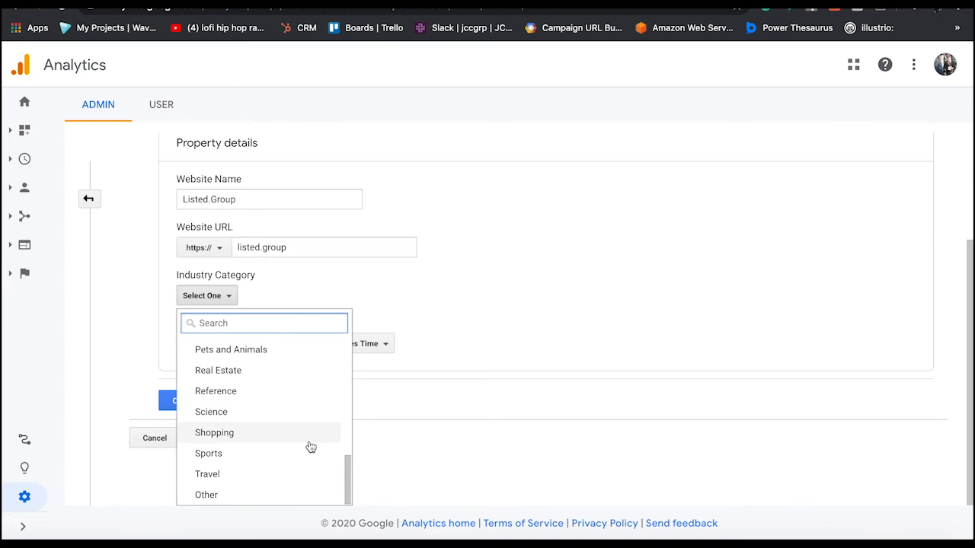
{"action": "left_click", "coordinate": [215, 372]}
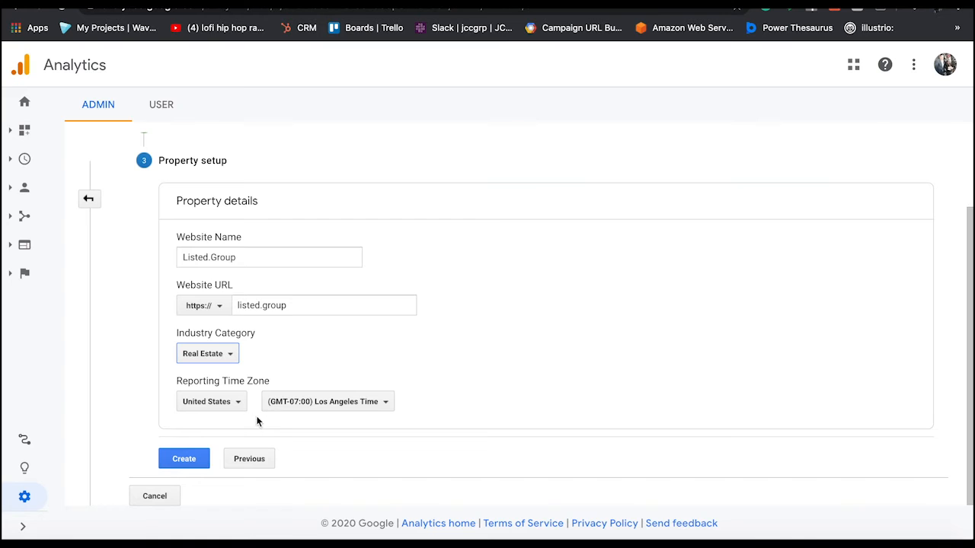
Step: Set the reporting time zone to (GMT-05:00) Chicago Time and create the account with its property
{"action": "left_click", "coordinate": [326, 404]}
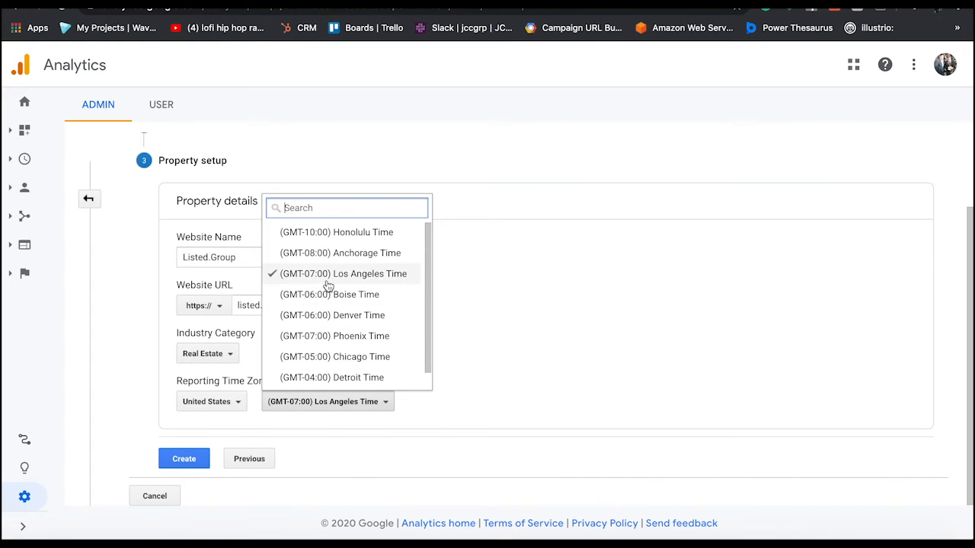
{"action": "scroll", "coordinate": [324, 283], "scroll_direction": "down", "scroll_amount": 1}
{"action": "left_click", "coordinate": [297, 344]}
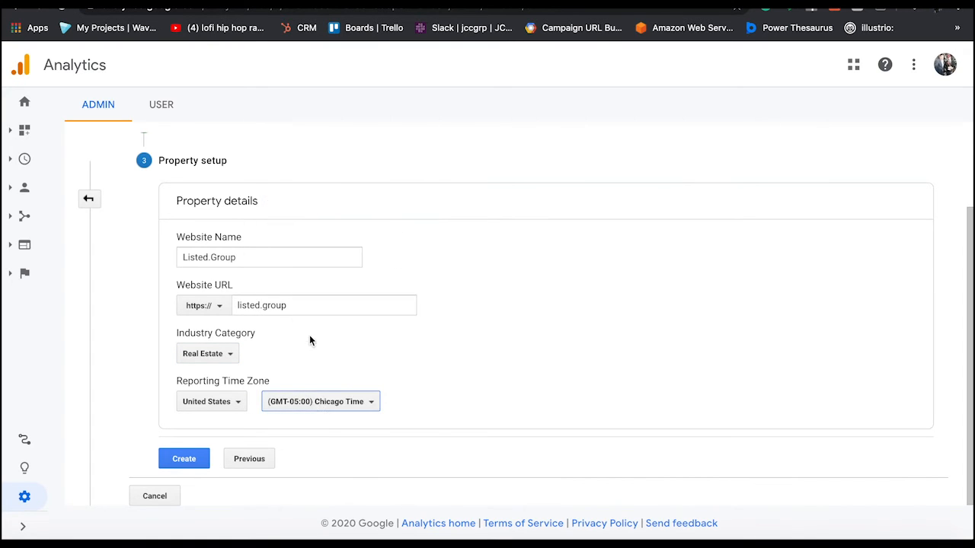
{"action": "left_click", "coordinate": [184, 461]}
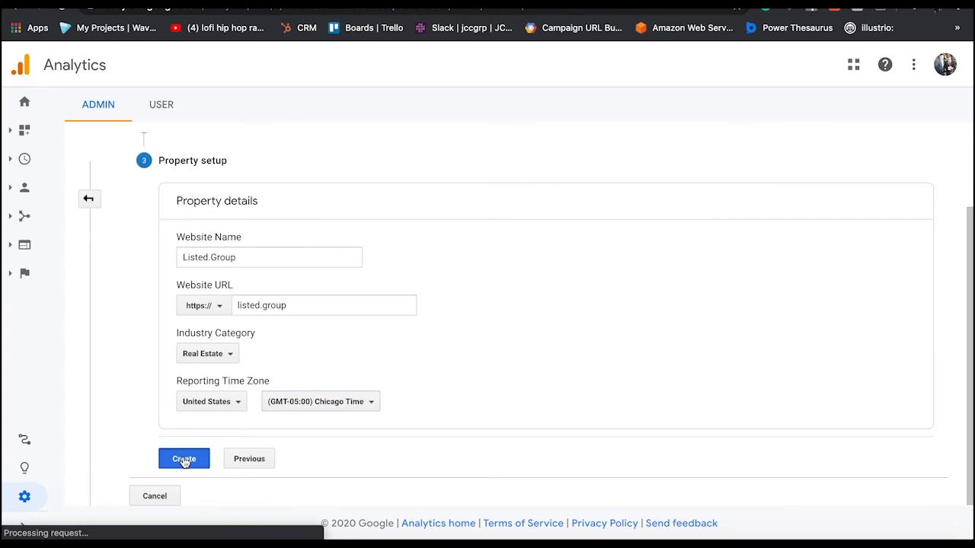
{"action": "left_click", "coordinate": [311, 392]}
{"action": "left_click", "coordinate": [331, 423]}
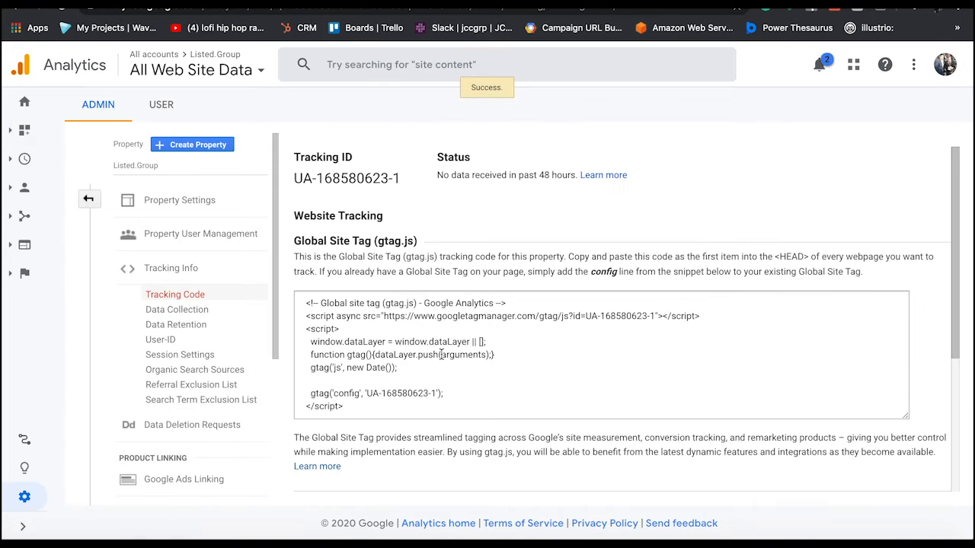
Step: Select the complete Global Site Tag (gtag.js) snippet and look over the tracking options below it
{"action": "left_click_drag", "start_coordinate": [305, 303], "coordinate": [406, 426]}
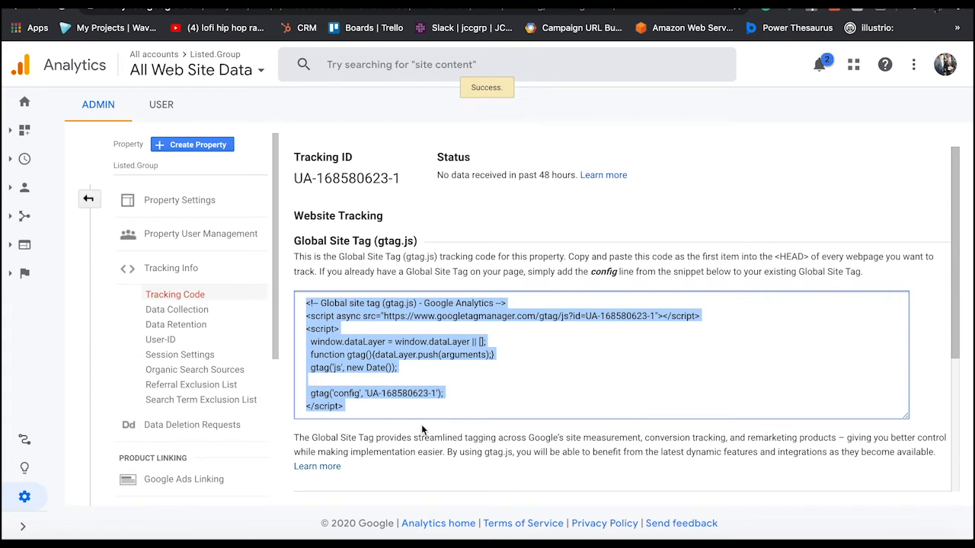
{"action": "scroll", "coordinate": [435, 409], "scroll_direction": "down", "scroll_amount": 3}
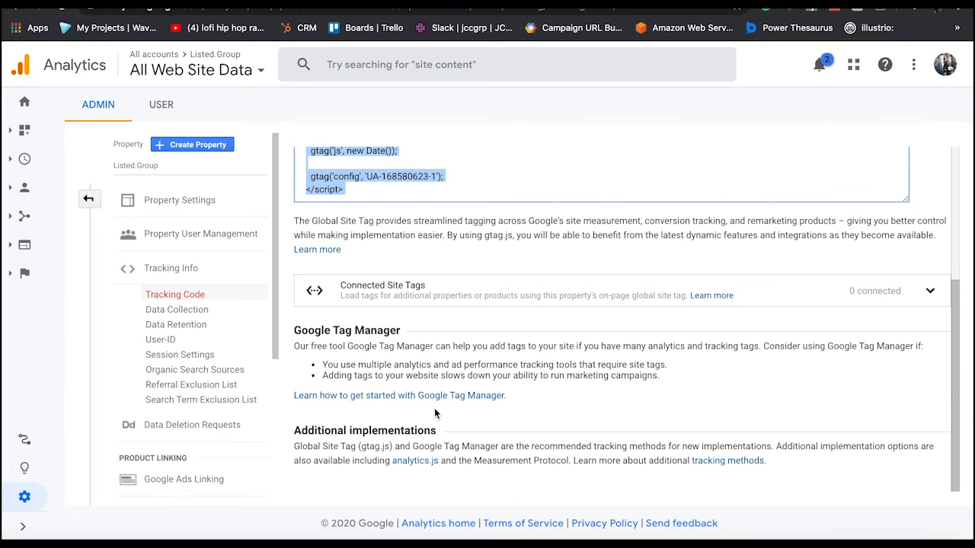
Step: Switch to the listed.group website and open its /wp-admin login page
{"action": "scroll", "coordinate": [434, 411], "scroll_direction": "up", "scroll_amount": 3}
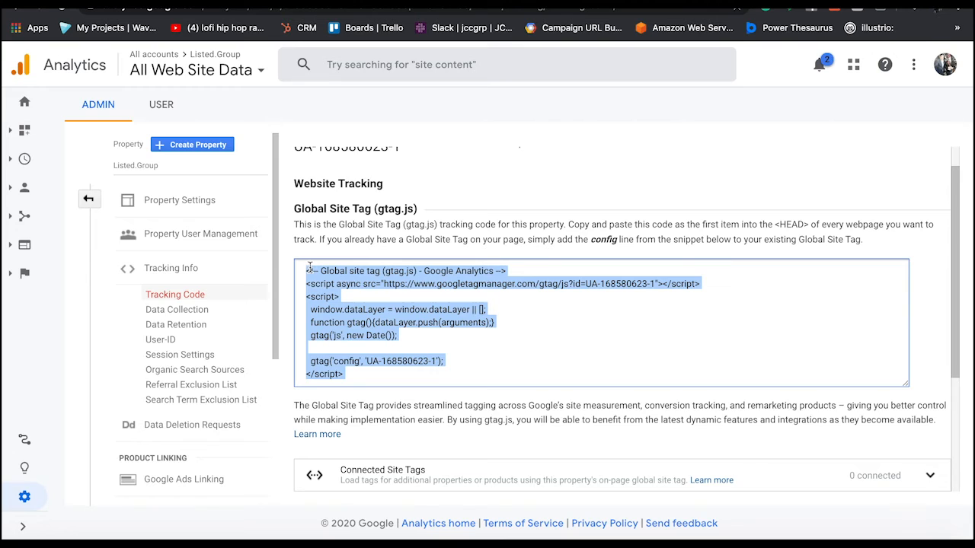
{"action": "scroll", "coordinate": [310, 270], "scroll_direction": "up", "scroll_amount": 1}
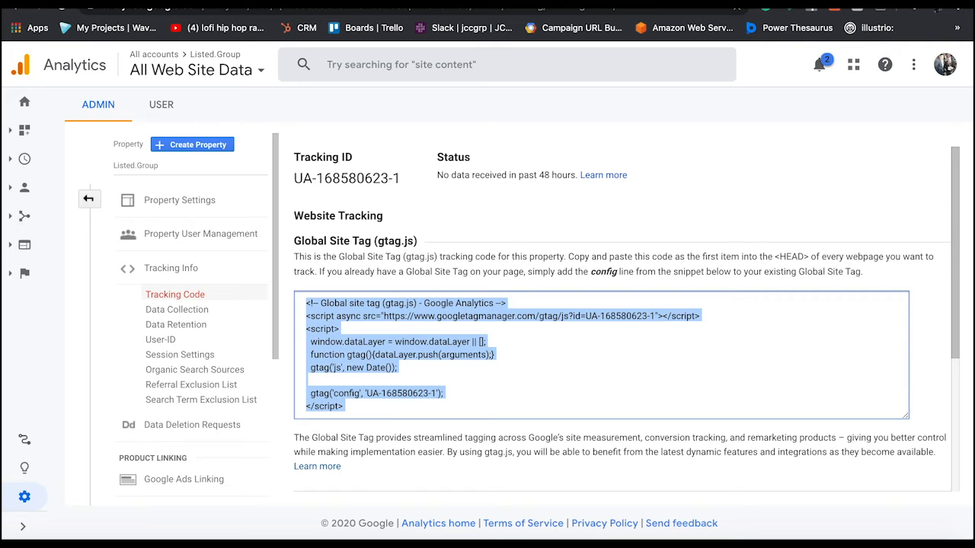
{"action": "left_click", "coordinate": [654, 3]}
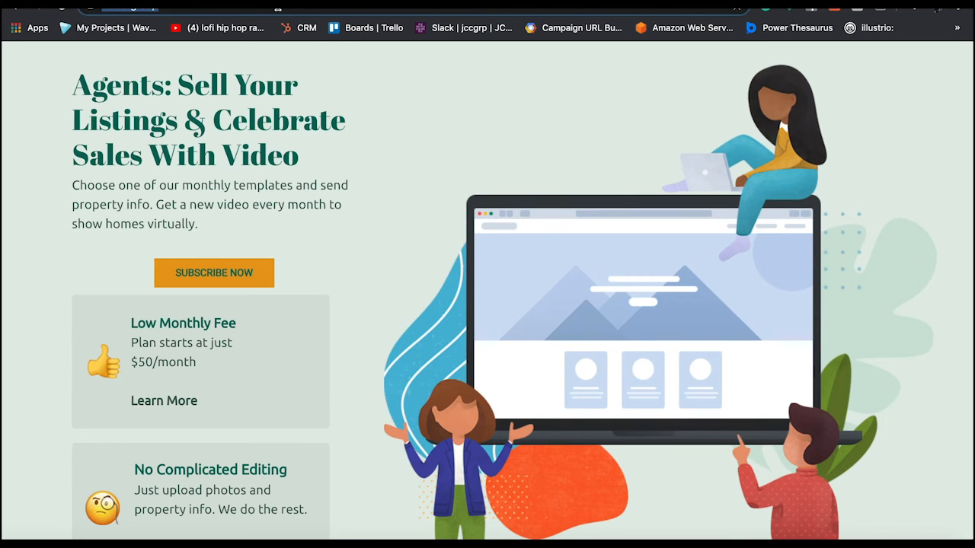
{"action": "left_click", "coordinate": [278, 8]}
{"action": "type", "text": "/wp-admin"}
{"action": "key", "text": "Return"}
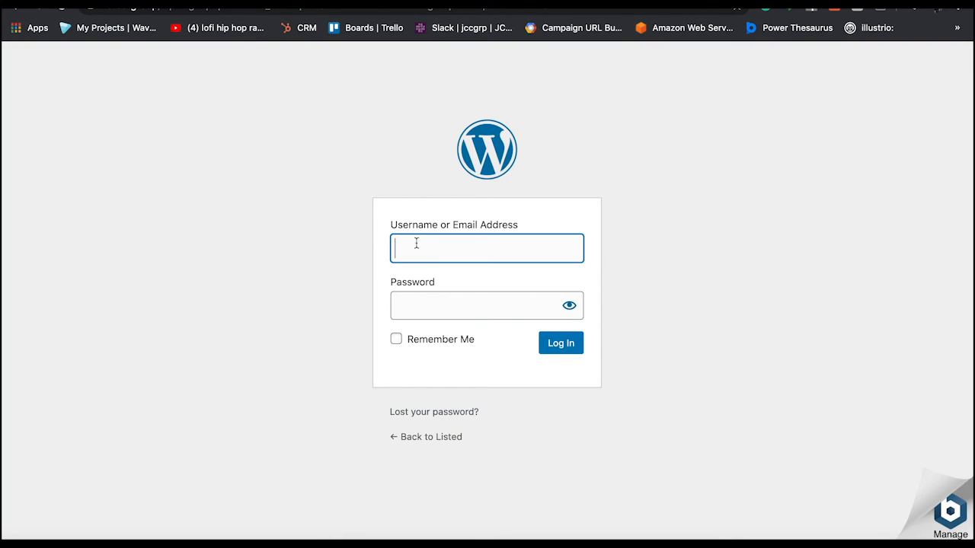
Step: Log in to the WordPress dashboard, filling in the username and password from the saved listed.group login
{"action": "left_click", "coordinate": [415, 254]}
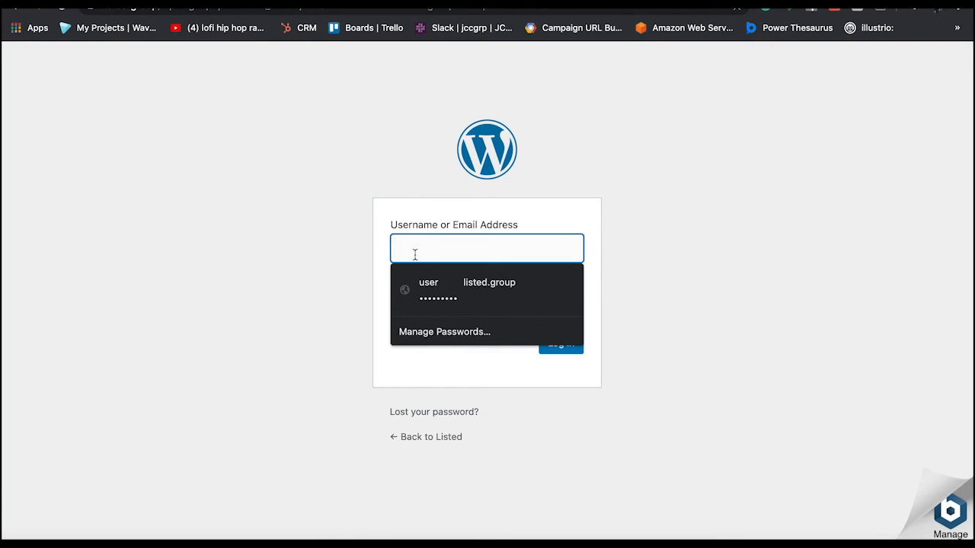
{"action": "left_click", "coordinate": [427, 289]}
{"action": "left_click", "coordinate": [571, 350]}
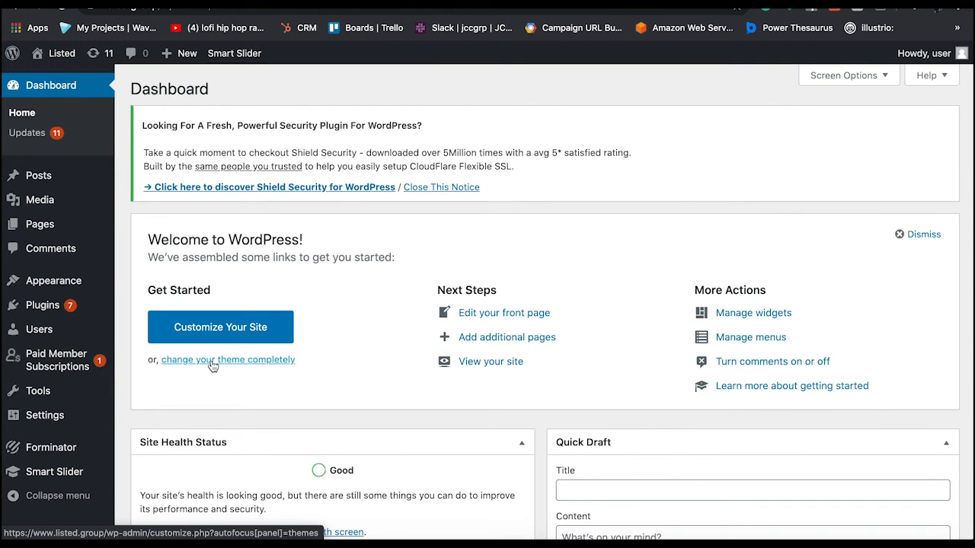
Step: Open the WordPress Theme Editor and accept the warning about editing the theme directly
{"action": "mouse_move", "coordinate": [57, 482]}
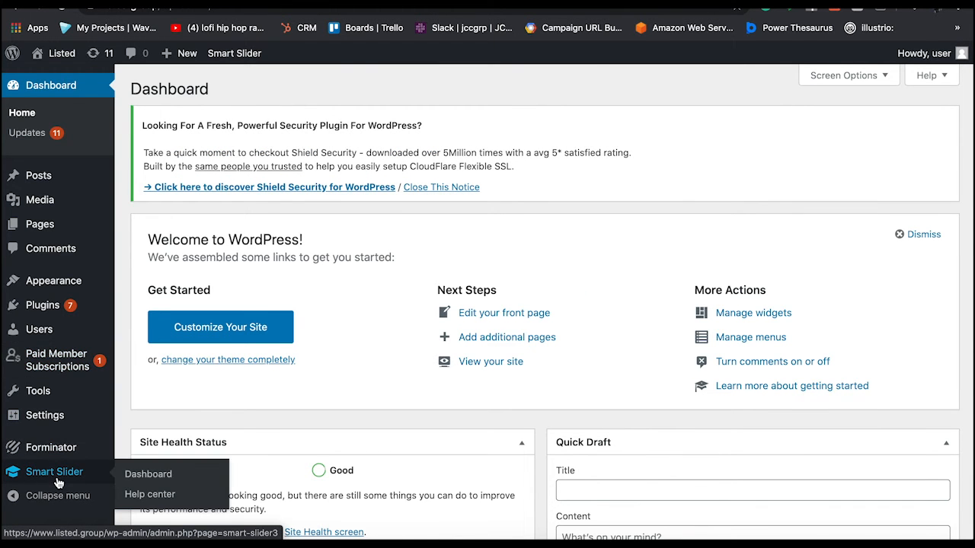
{"action": "mouse_move", "coordinate": [57, 289]}
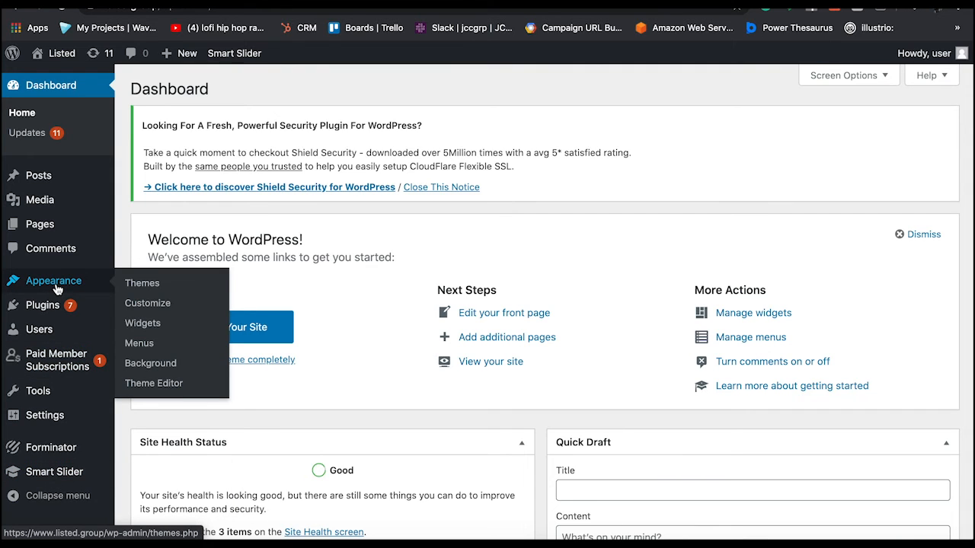
{"action": "mouse_move", "coordinate": [40, 417]}
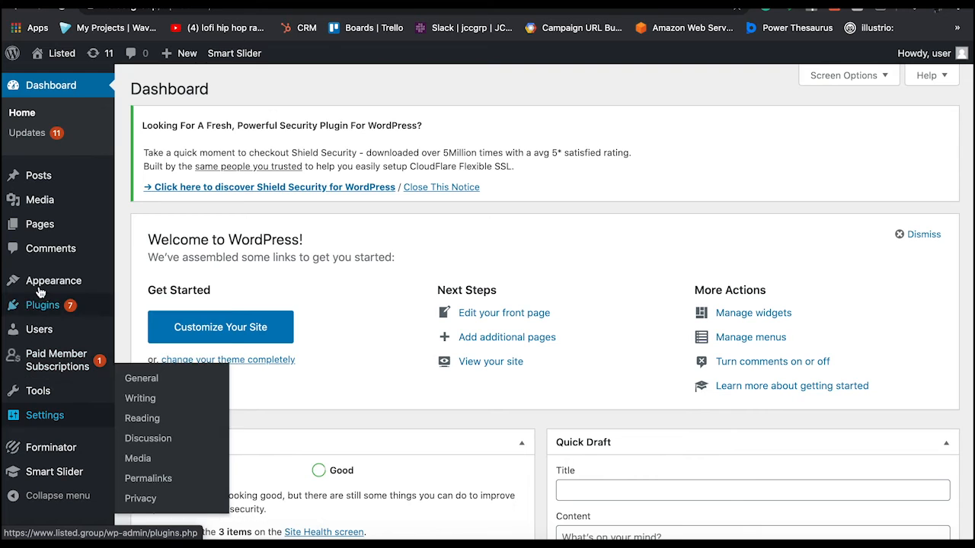
{"action": "mouse_move", "coordinate": [23, 282]}
{"action": "left_click", "coordinate": [153, 388]}
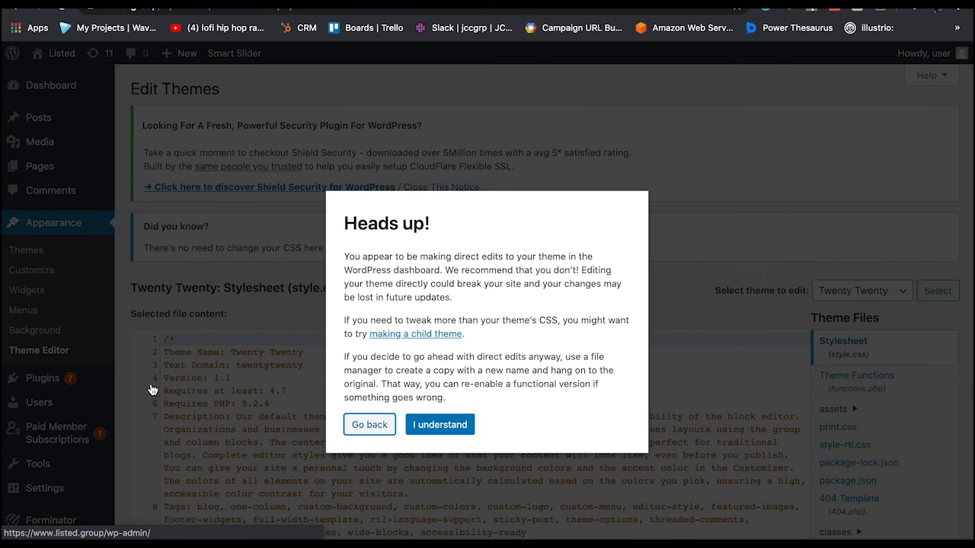
{"action": "left_click", "coordinate": [432, 428]}
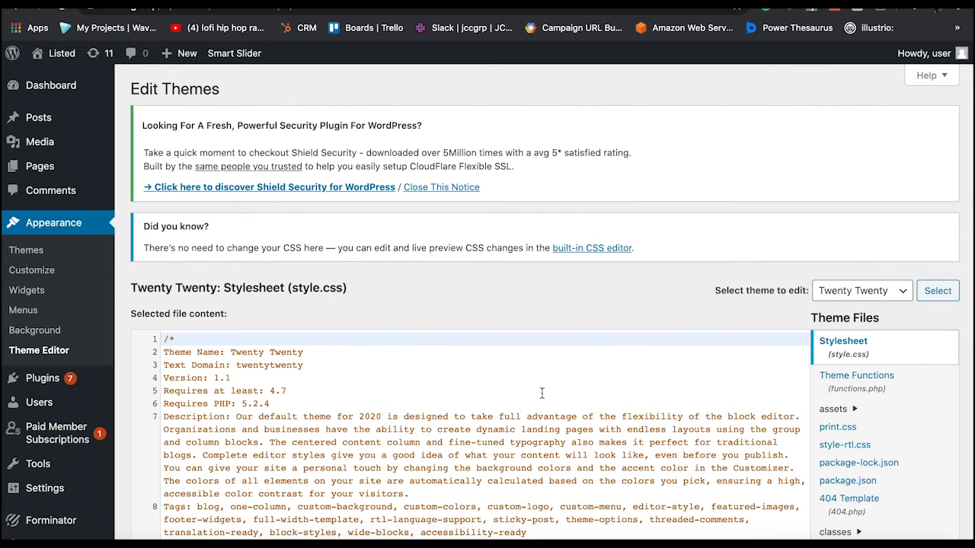
Step: Search the Twenty Twenty Stylesheet (style.css) for "head" and step through the matches
{"action": "scroll", "coordinate": [542, 393], "scroll_direction": "down", "scroll_amount": 5}
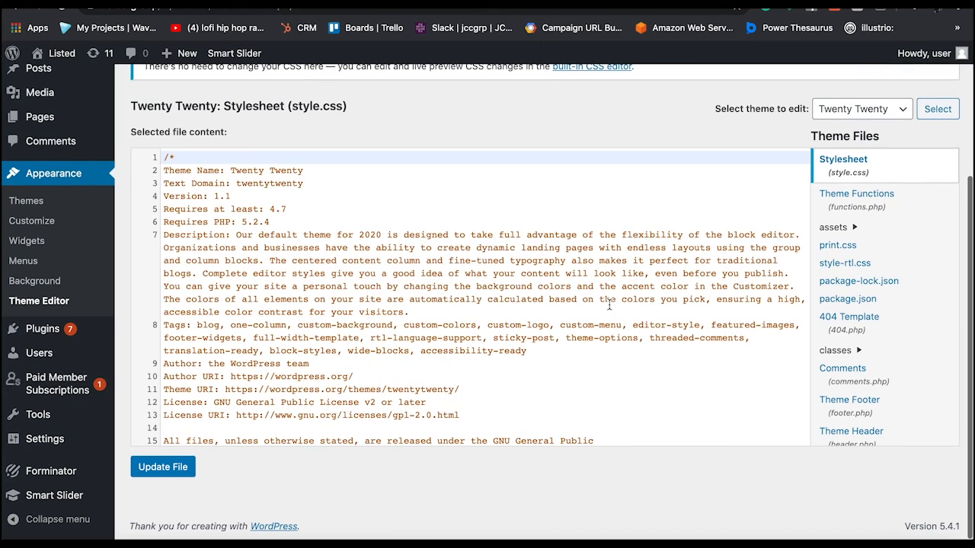
{"action": "scroll", "coordinate": [578, 324], "scroll_direction": "down", "scroll_amount": 13}
{"action": "scroll", "coordinate": [578, 324], "scroll_direction": "up", "scroll_amount": 13}
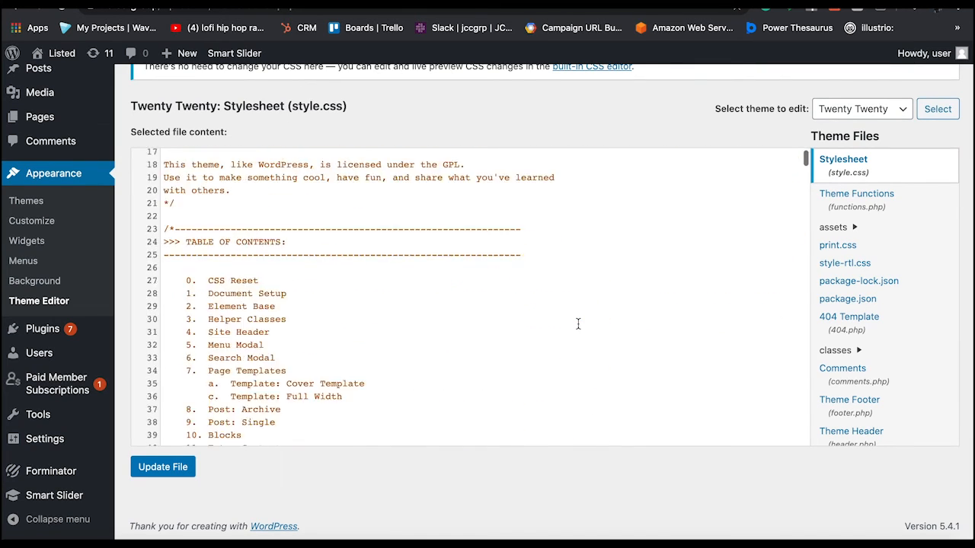
{"action": "left_click", "coordinate": [494, 157]}
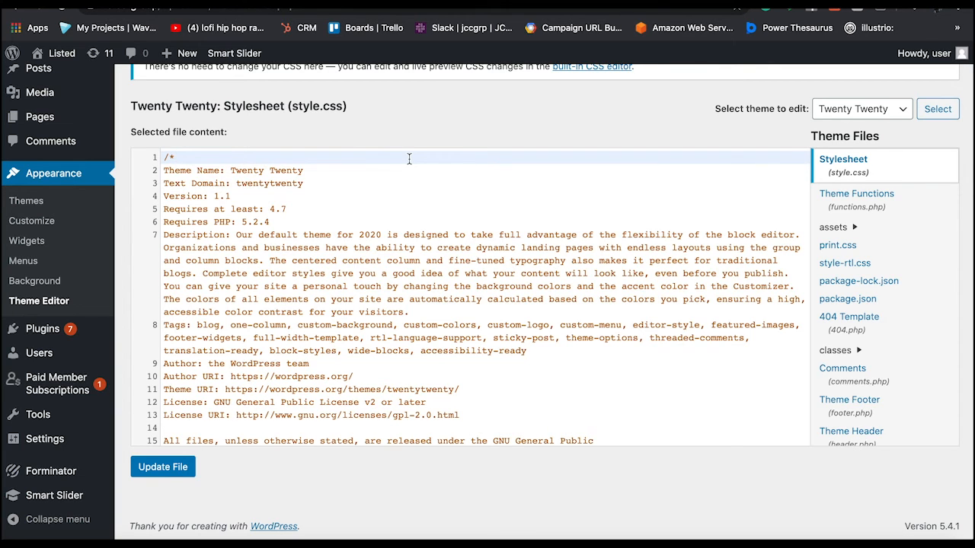
{"action": "key", "text": "super+f"}
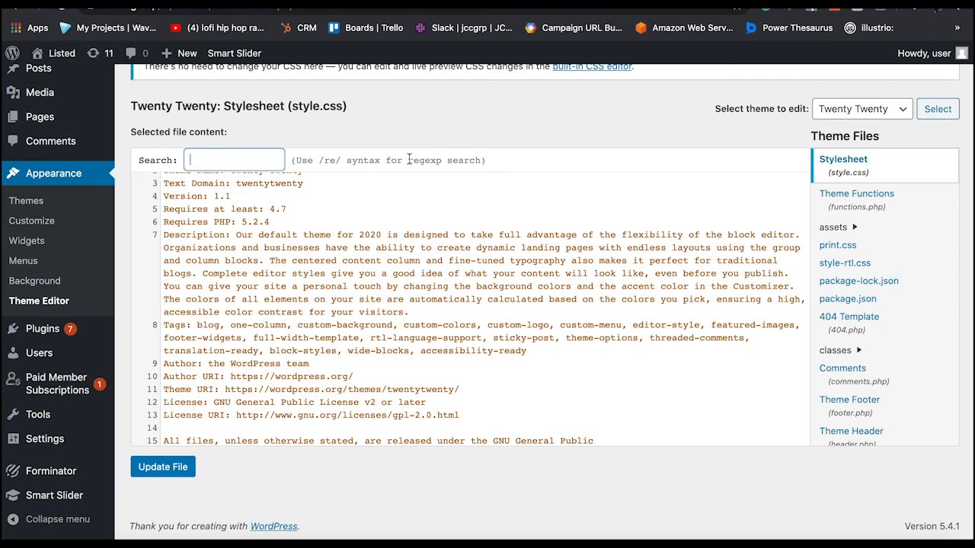
{"action": "type", "text": "head"}
{"action": "scroll", "coordinate": [350, 337], "scroll_direction": "down", "scroll_amount": 4}
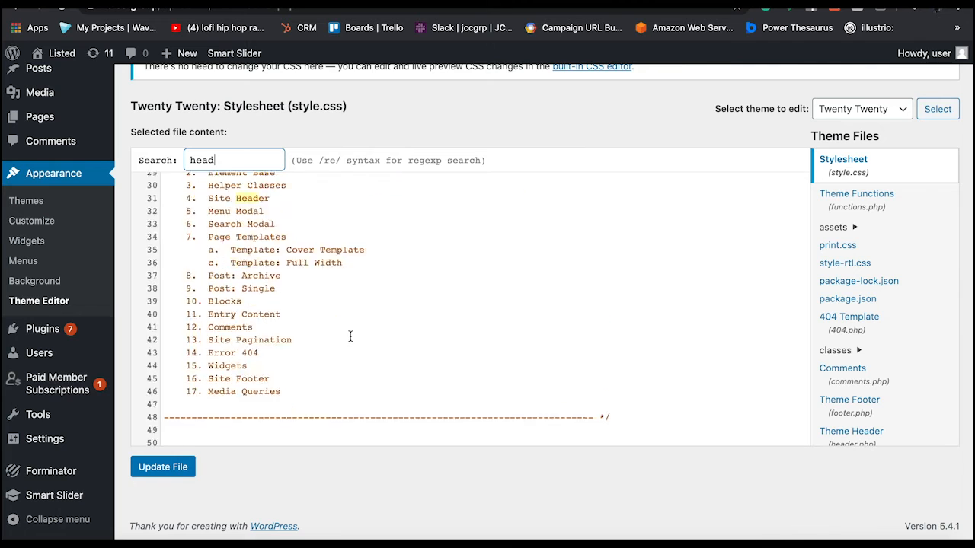
{"action": "scroll", "coordinate": [350, 337], "scroll_direction": "up", "scroll_amount": 4}
{"action": "key", "text": "Return"}
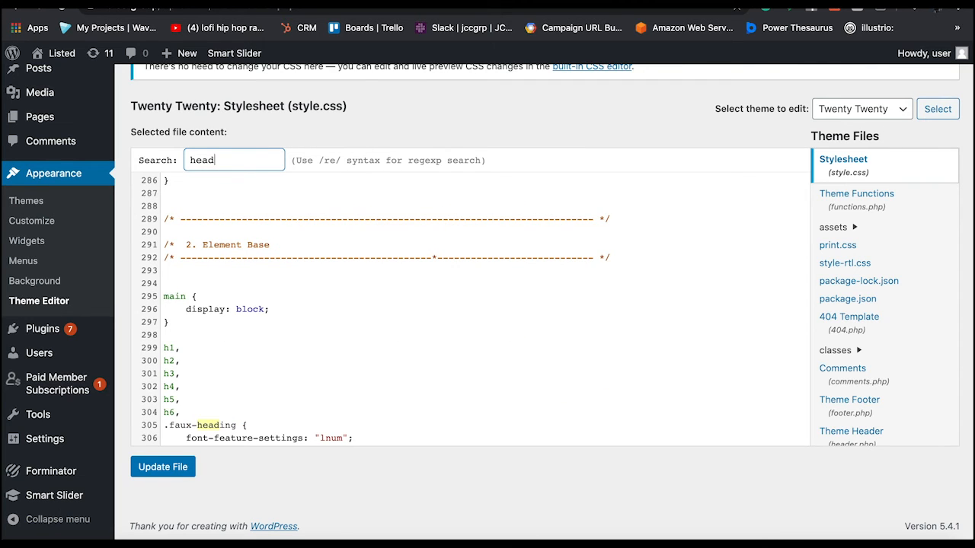
{"action": "key", "text": "Return"}
{"action": "key", "text": "Return"}
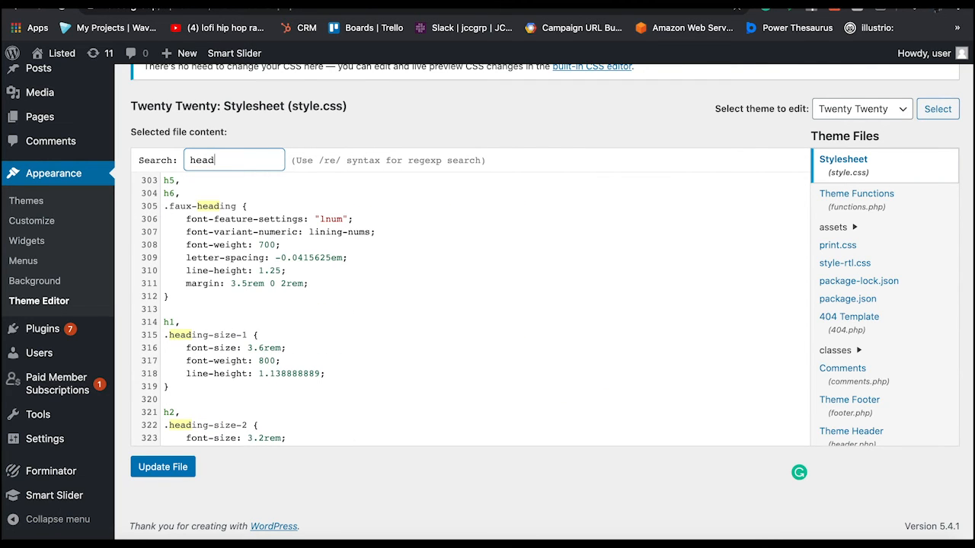
{"action": "key", "text": "Escape"}
Step: Start a new search in the stylesheet for "/head"
{"action": "scroll", "coordinate": [221, 242], "scroll_direction": "up", "scroll_amount": 20}
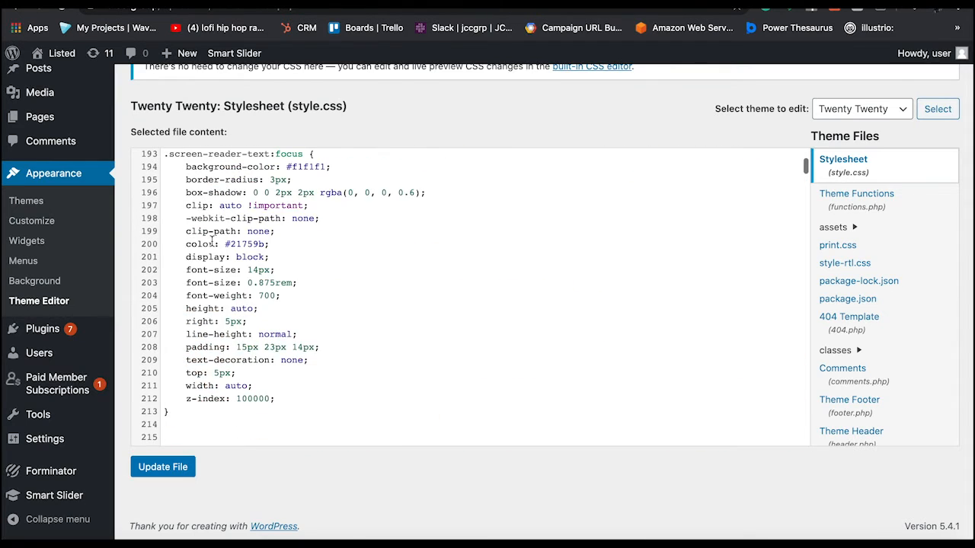
{"action": "left_click", "coordinate": [215, 221]}
{"action": "key", "text": "ctrl+f"}
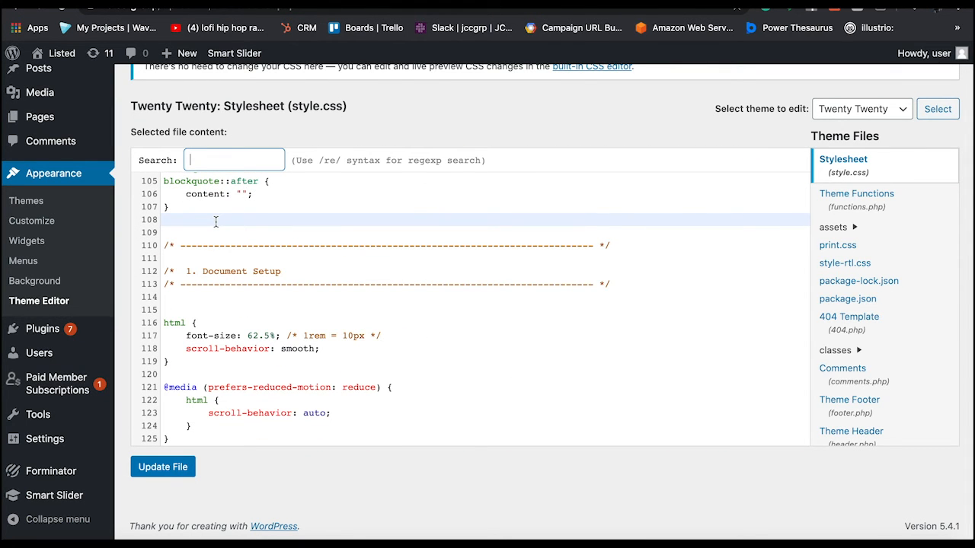
{"action": "type", "text": "/head"}
Step: Open the Theme Header file (header.php) and locate its <head> section
{"action": "scroll", "coordinate": [849, 271], "scroll_direction": "down", "scroll_amount": 3}
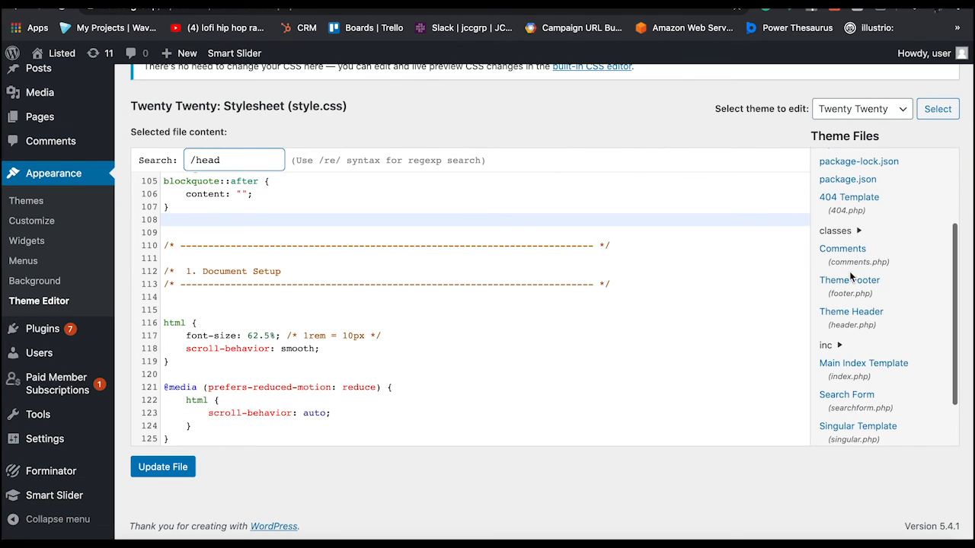
{"action": "left_click", "coordinate": [831, 324]}
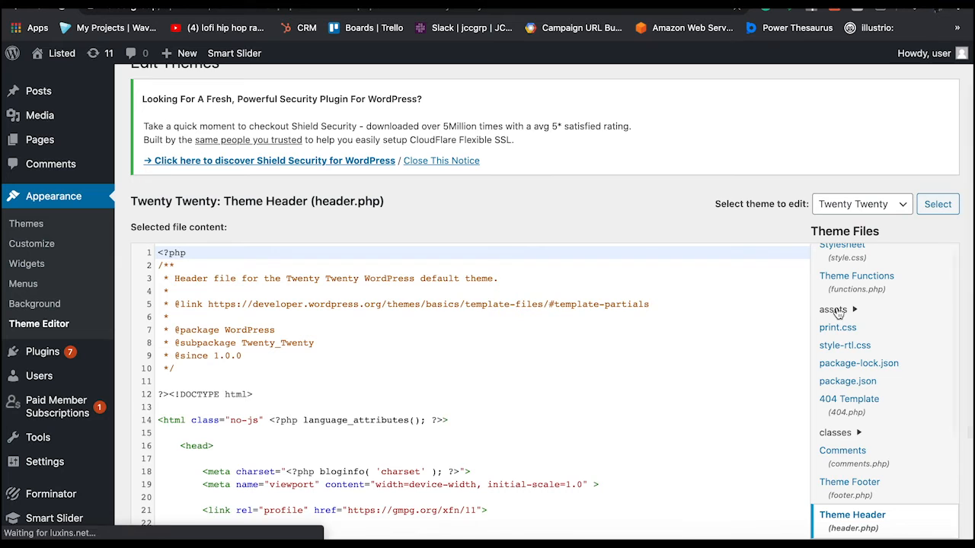
{"action": "scroll", "coordinate": [397, 406], "scroll_direction": "down", "scroll_amount": 5}
{"action": "scroll", "coordinate": [397, 406], "scroll_direction": "up", "scroll_amount": 4}
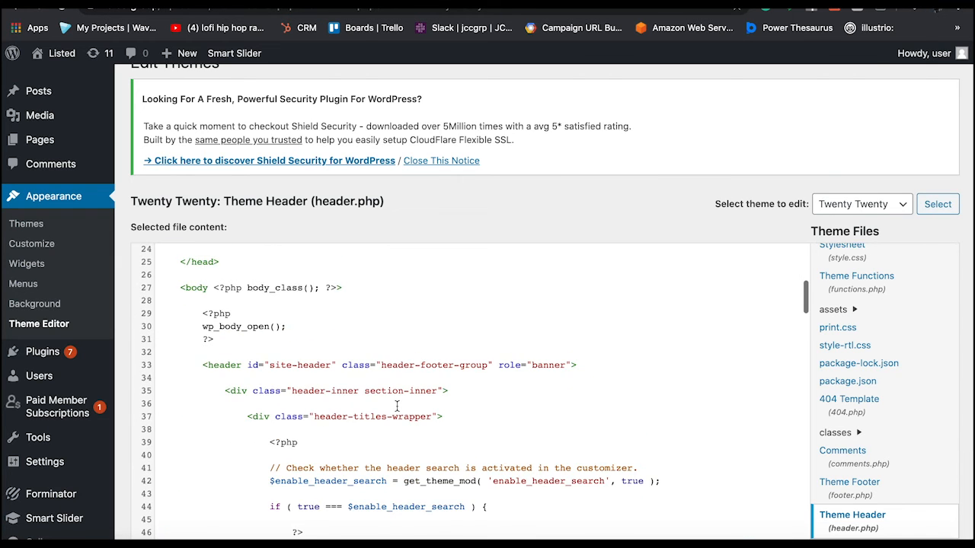
{"action": "scroll", "coordinate": [397, 406], "scroll_direction": "down", "scroll_amount": 1}
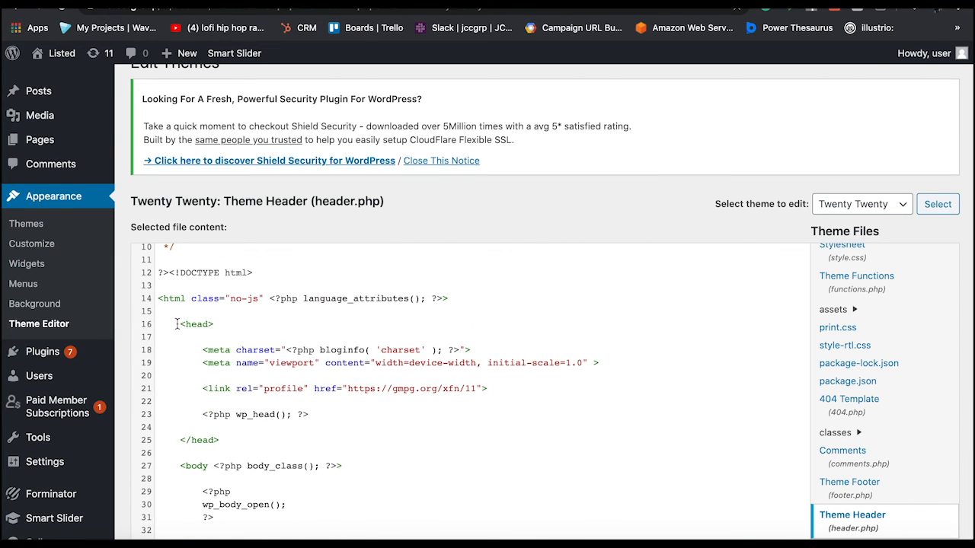
Step: Add two new lines after <?php wp_head(); ?> and paste the Global Site Tag (gtag.js) snippet there, above </head>
{"action": "left_click_drag", "start_coordinate": [179, 324], "coordinate": [220, 324]}
{"action": "left_click", "coordinate": [222, 415]}
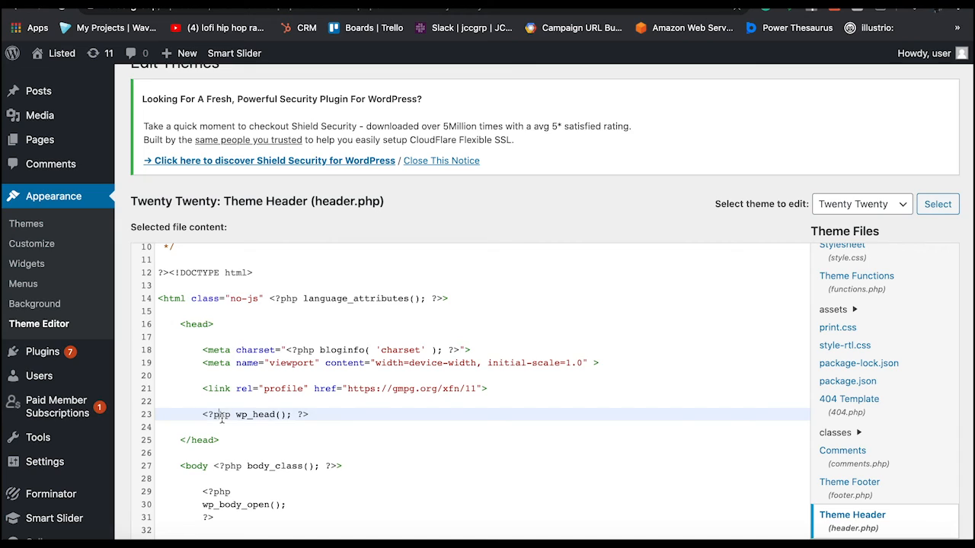
{"action": "left_click", "coordinate": [215, 428]}
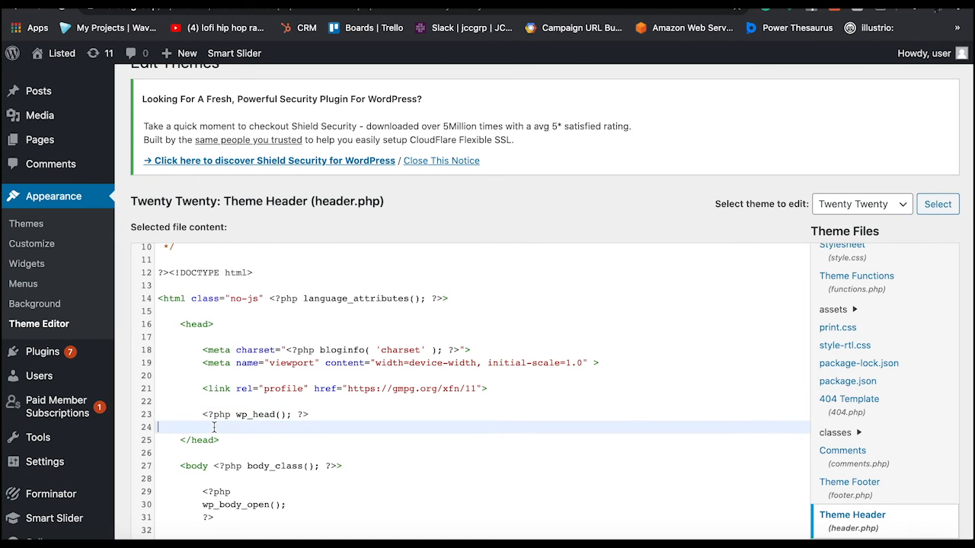
{"action": "left_click", "coordinate": [318, 416]}
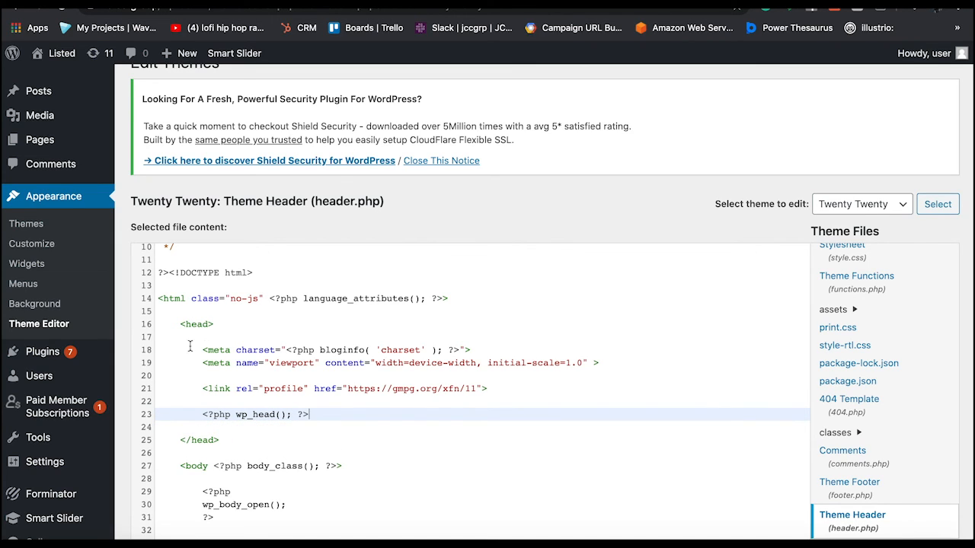
{"action": "key", "text": "Return"}
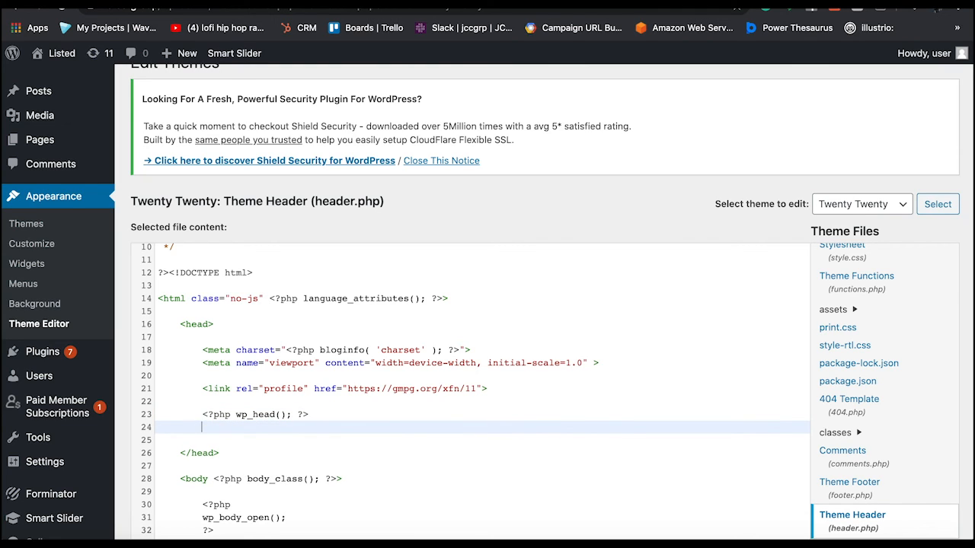
{"action": "key", "text": "Return"}
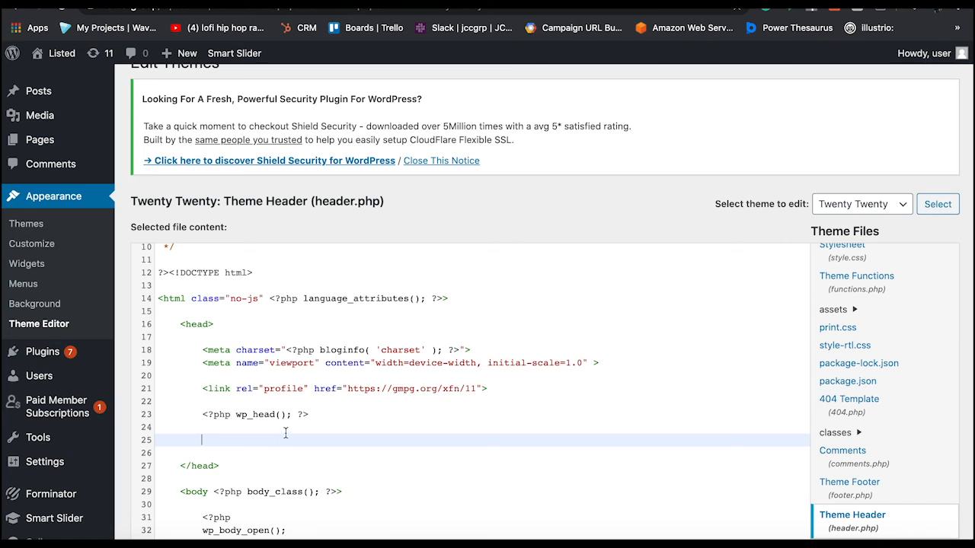
{"action": "key", "text": "ctrl+v"}
Step: Check the pasted snippet in header.php and save the updated file
{"action": "scroll", "coordinate": [311, 423], "scroll_direction": "down", "scroll_amount": 4}
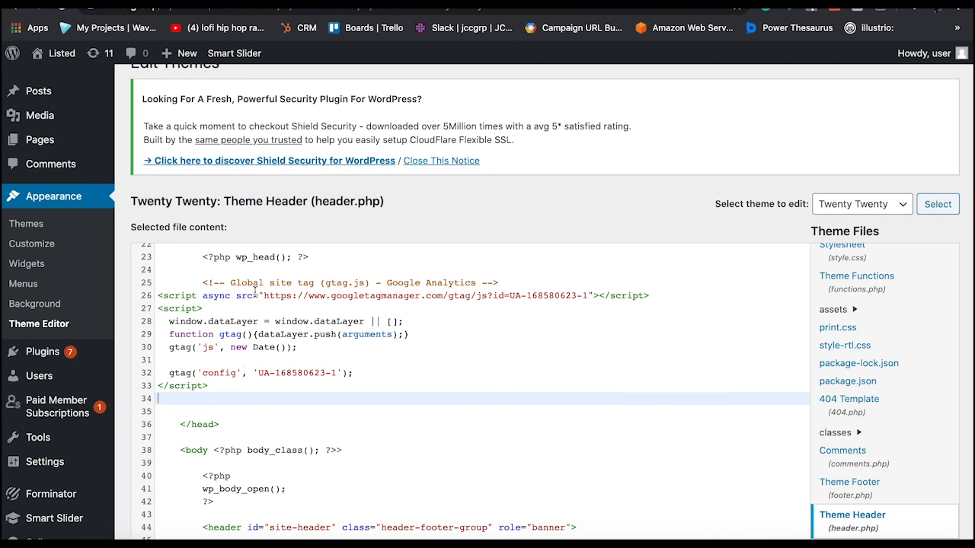
{"action": "scroll", "coordinate": [132, 212], "scroll_direction": "down", "scroll_amount": 3}
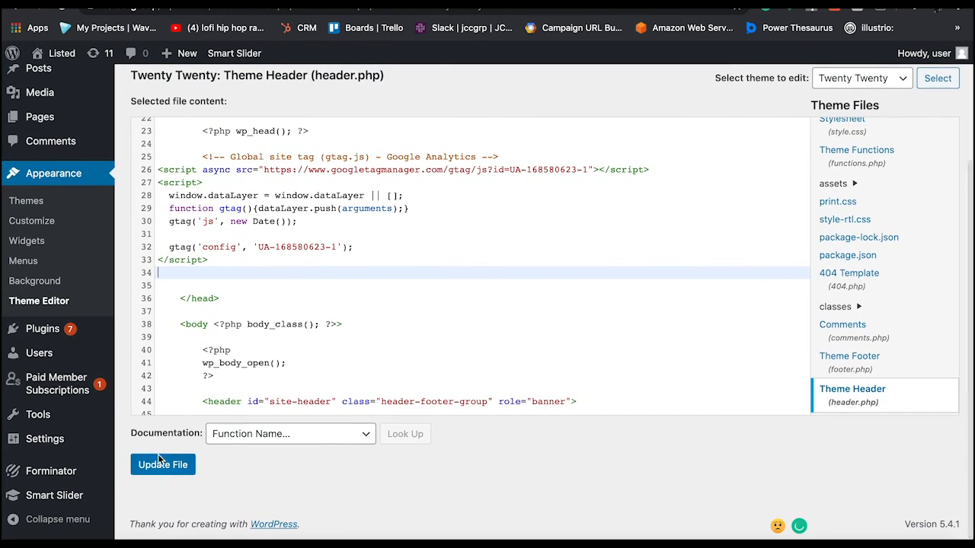
{"action": "left_click", "coordinate": [175, 463]}
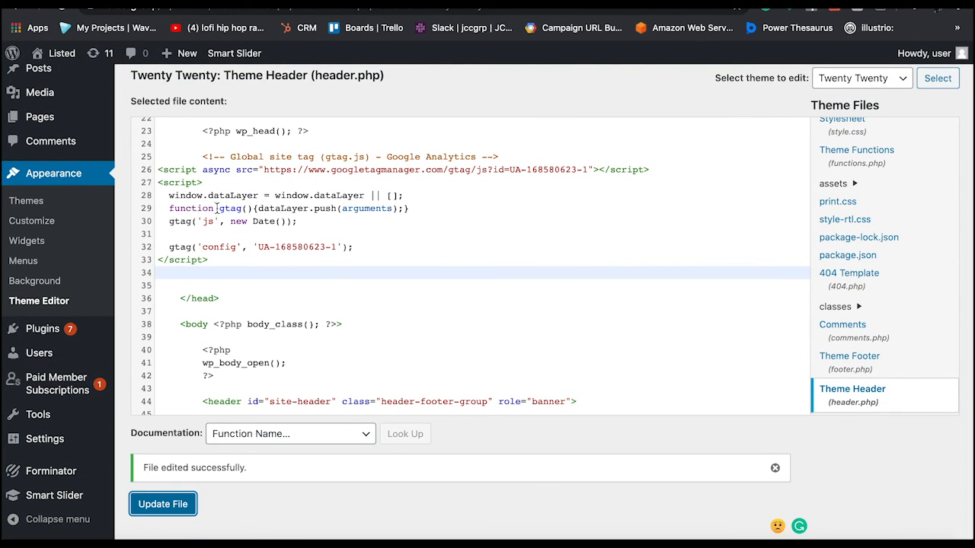
Step: Switch back to Google Analytics and look over the Listed.Group Tracking Code page
{"action": "key", "text": "ctrl+Tab"}
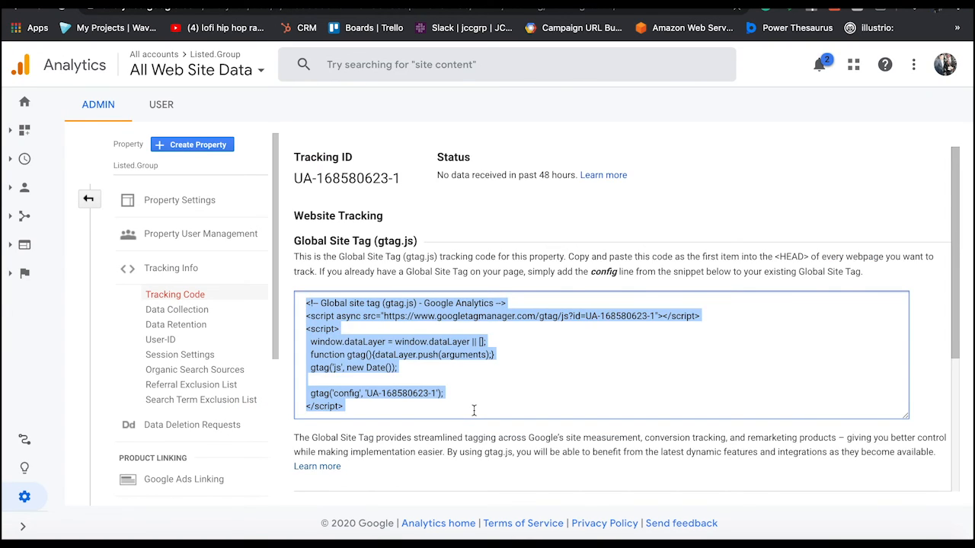
{"action": "scroll", "coordinate": [473, 411], "scroll_direction": "down", "scroll_amount": 3}
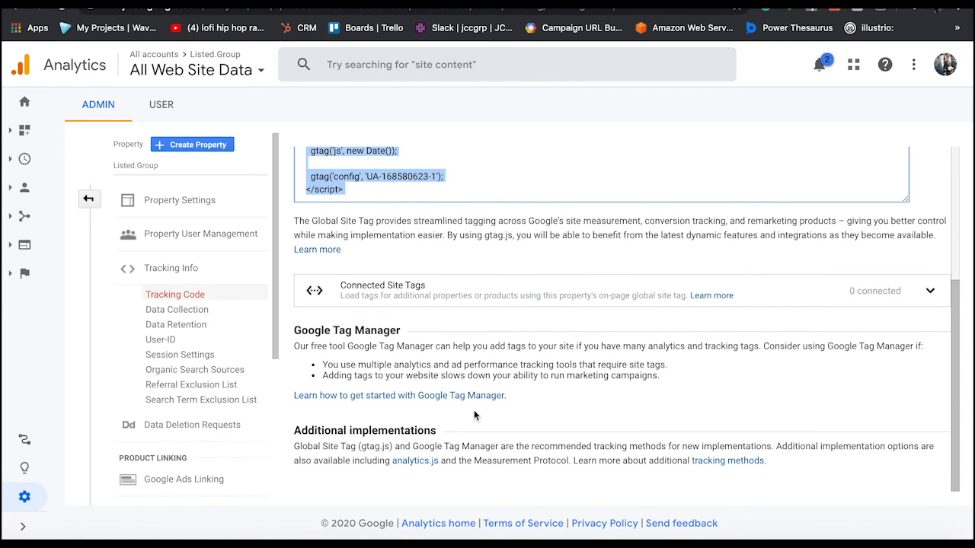
{"action": "scroll", "coordinate": [474, 412], "scroll_direction": "up", "scroll_amount": 3}
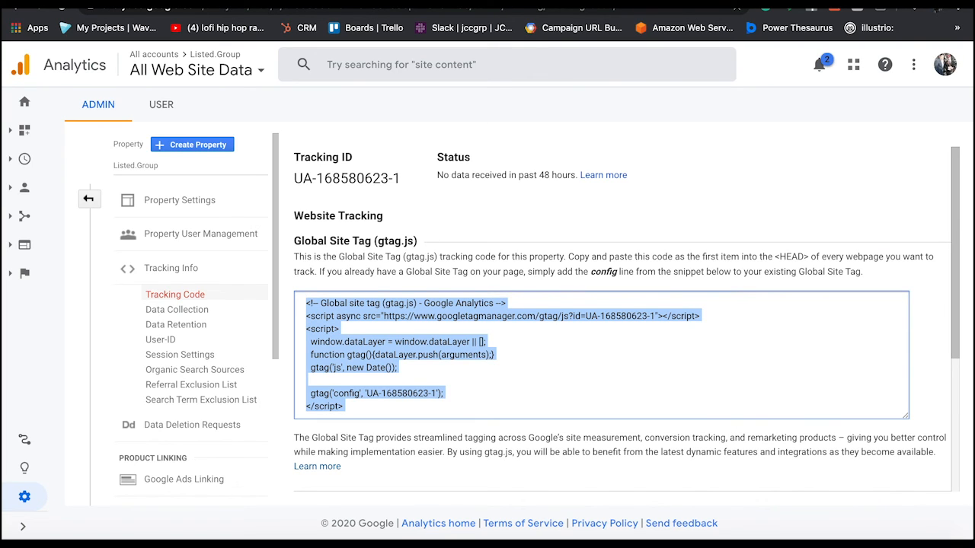
Step: Visit the Listed.Group website homepage, and back in Google Analytics check the Realtime Overview report for active users and pageviews
{"action": "left_click", "coordinate": [279, 3]}
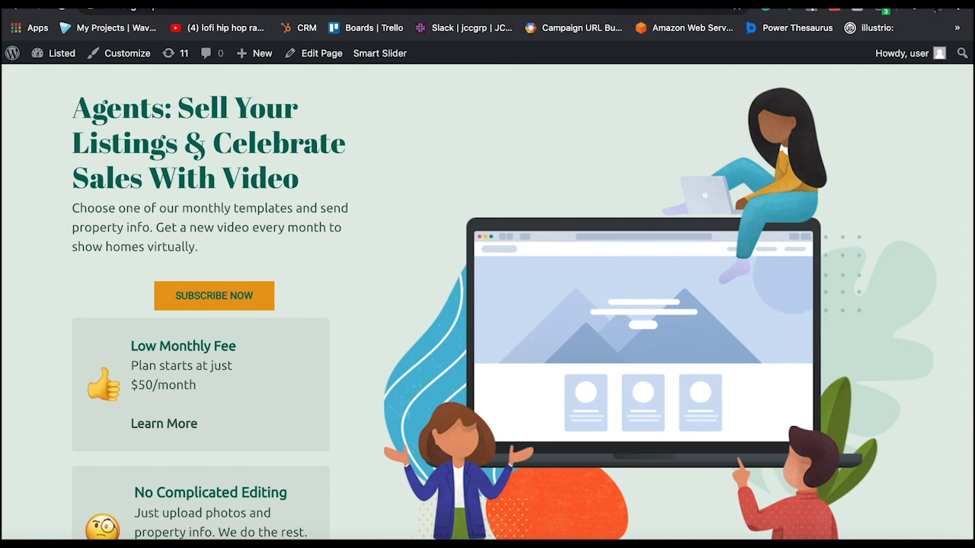
{"action": "left_click", "coordinate": [319, 3]}
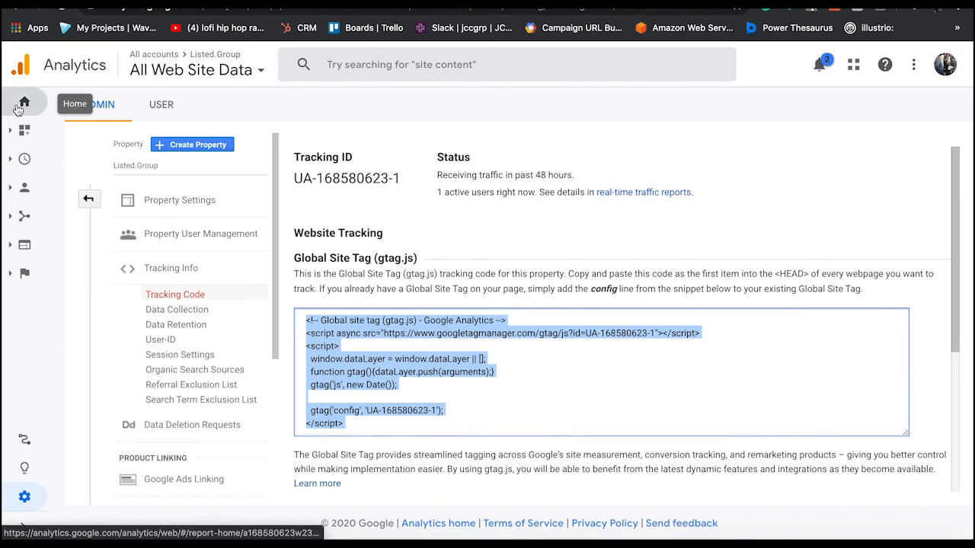
{"action": "left_click", "coordinate": [15, 516]}
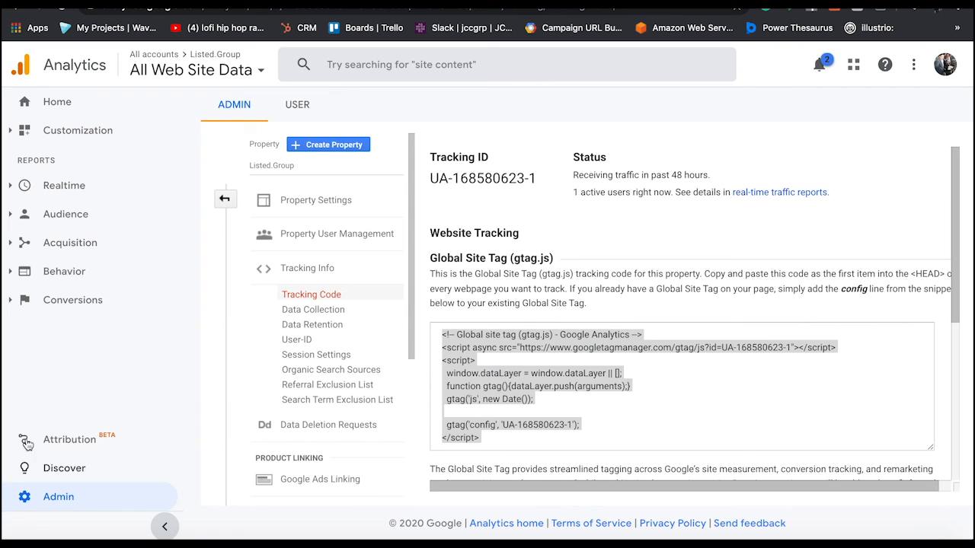
{"action": "left_click", "coordinate": [49, 188]}
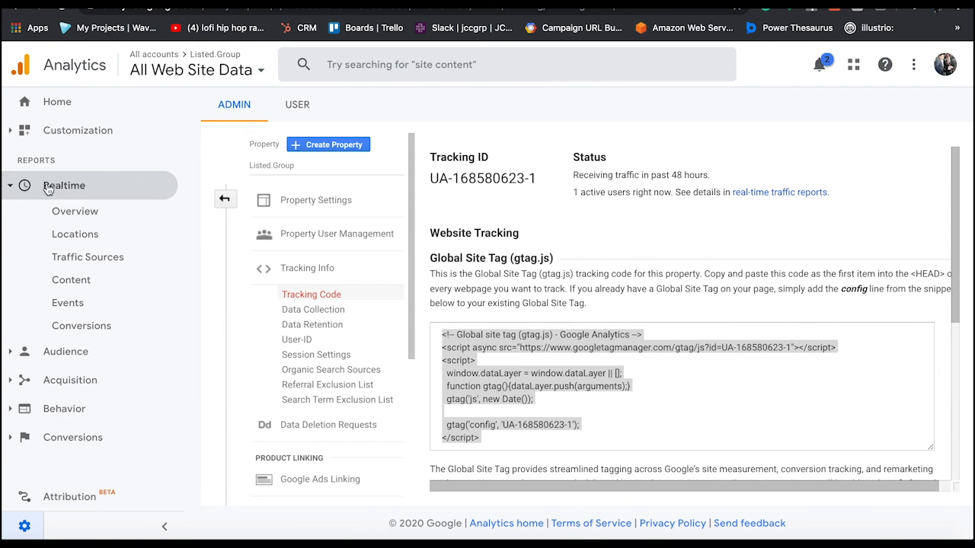
{"action": "left_click", "coordinate": [65, 211]}
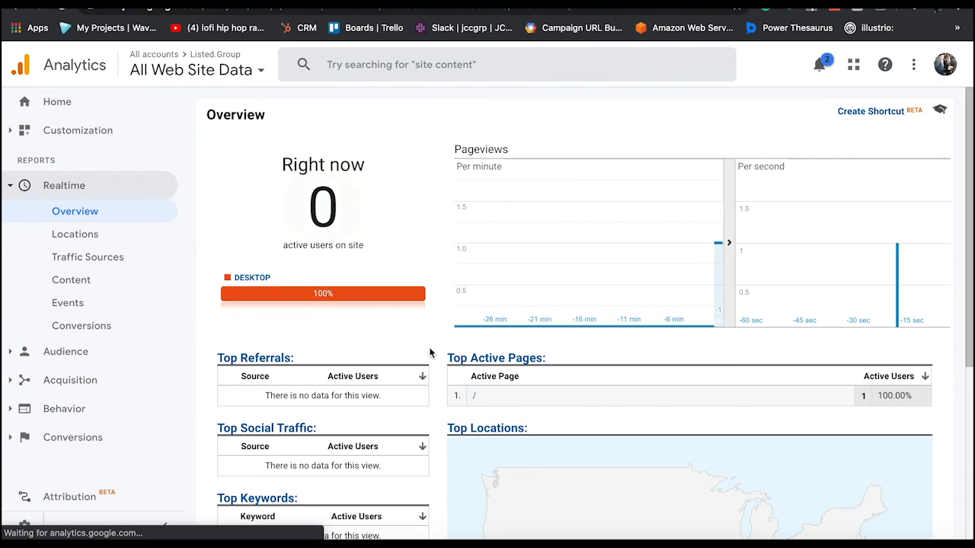
{"action": "scroll", "coordinate": [430, 353], "scroll_direction": "down", "scroll_amount": 3}
{"action": "scroll", "coordinate": [700, 267], "scroll_direction": "up", "scroll_amount": 3}
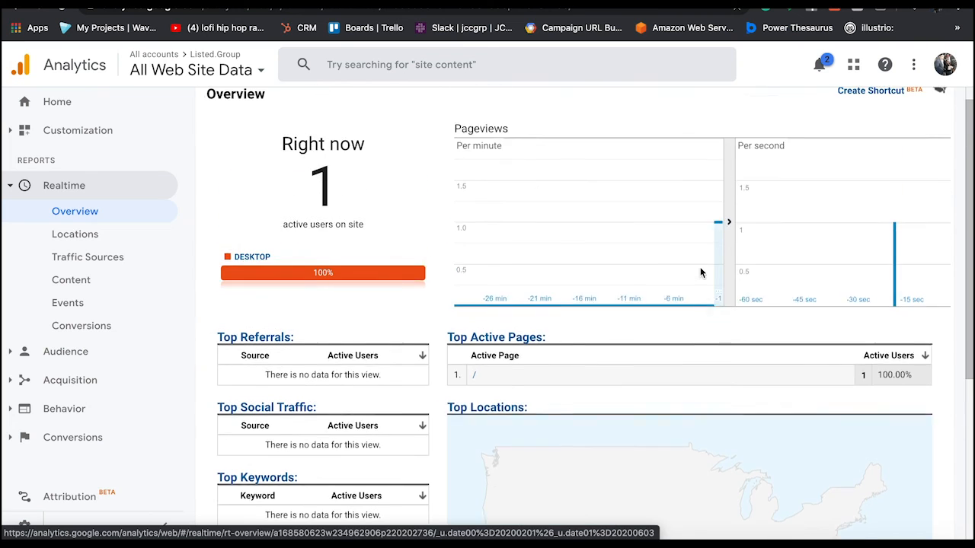